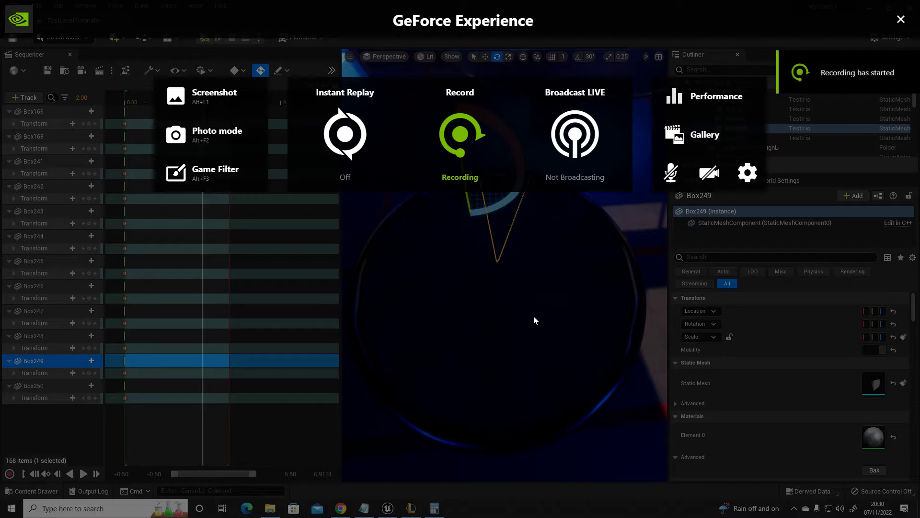
# Step: Rotate Box166 about -41° to key it at 2.00 s, then scrub to preview the motion
pyautogui.hotkey('alt', 'z')
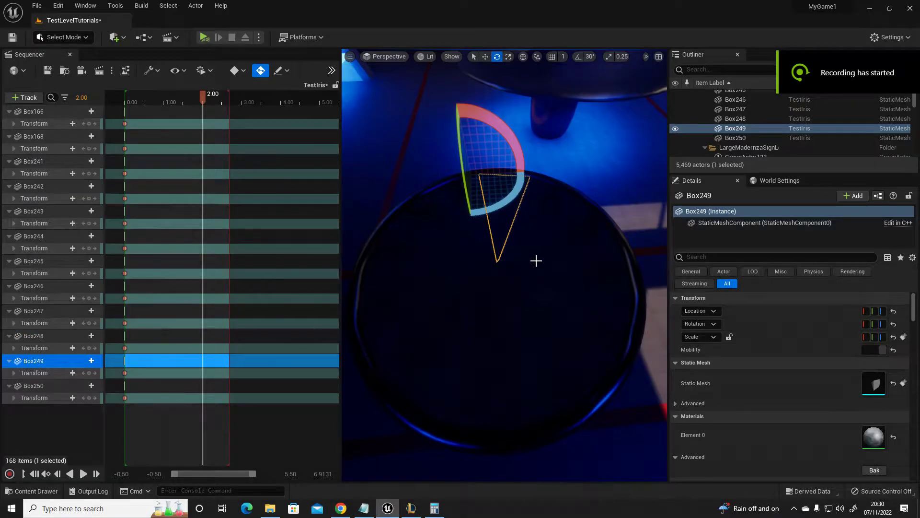
pyautogui.moveTo(536, 261)
pyautogui.mouseDown(button='right')
pyautogui.moveTo(551, 254)
pyautogui.moveTo(537, 260)
pyautogui.mouseUp(button='right')
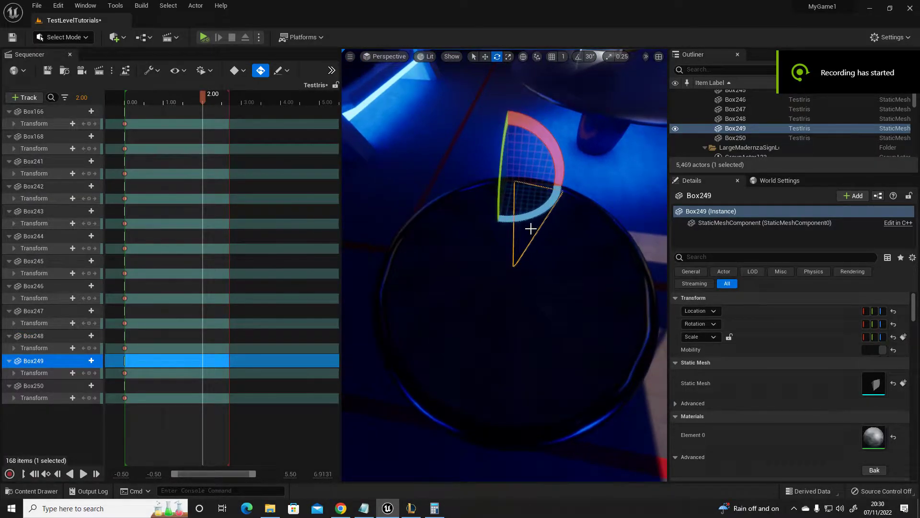
pyautogui.click(40, 111)
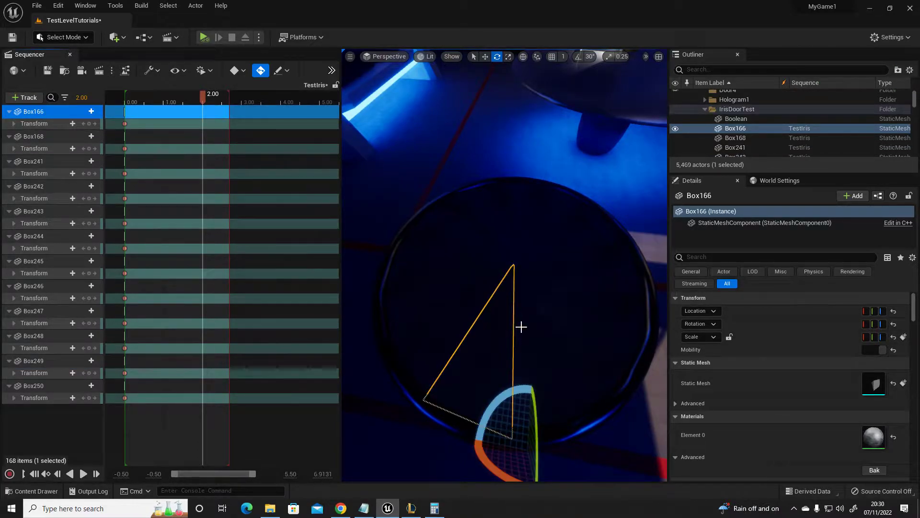
pyautogui.moveTo(521, 326); pyautogui.dragTo(547, 305, button='right')
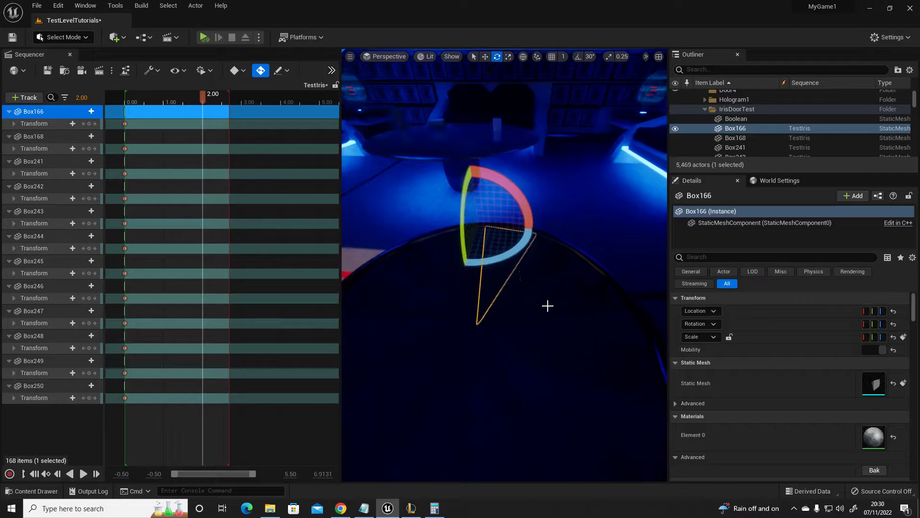
pyautogui.moveTo(501, 260); pyautogui.dragTo(474, 261)
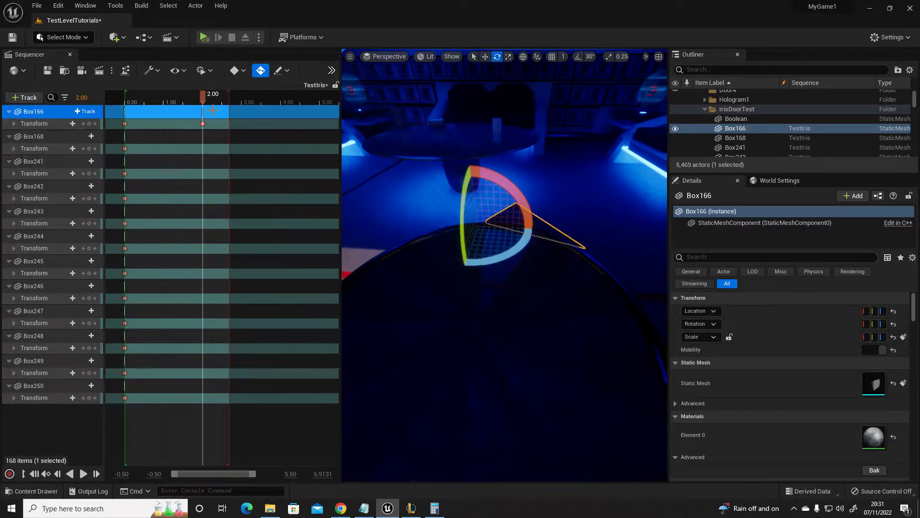
pyautogui.moveTo(204, 99)
pyautogui.mouseDown()
pyautogui.moveTo(224, 124)
pyautogui.moveTo(117, 96)
pyautogui.mouseUp()
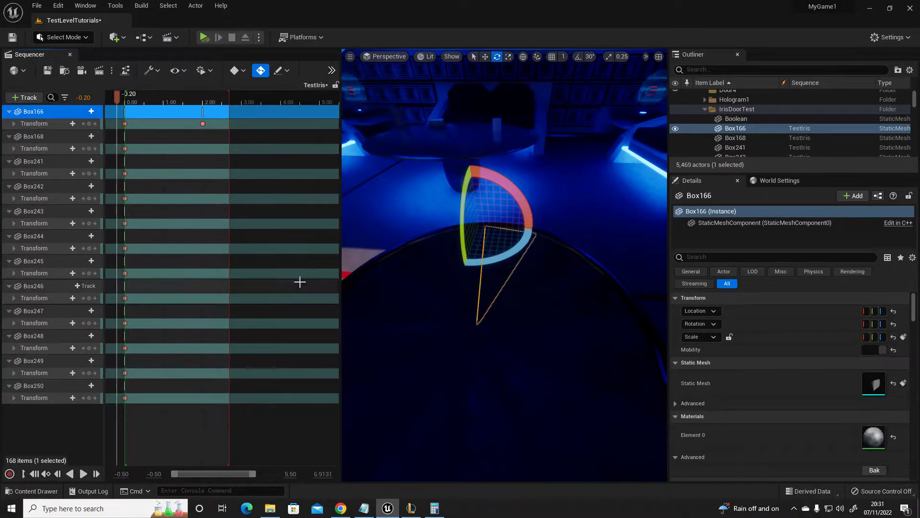
# Step: Delete the accidental transform key added to Box168 at 2.00
pyautogui.click(38, 137)
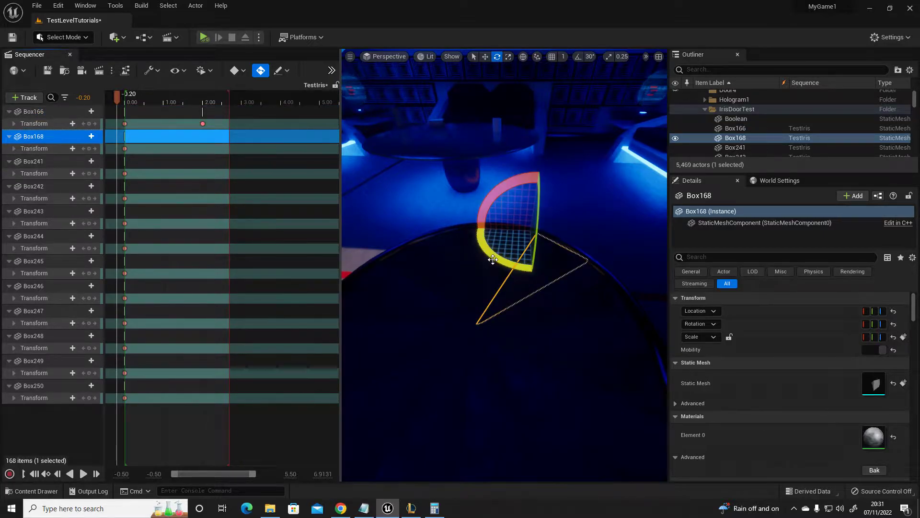
pyautogui.click(202, 124)
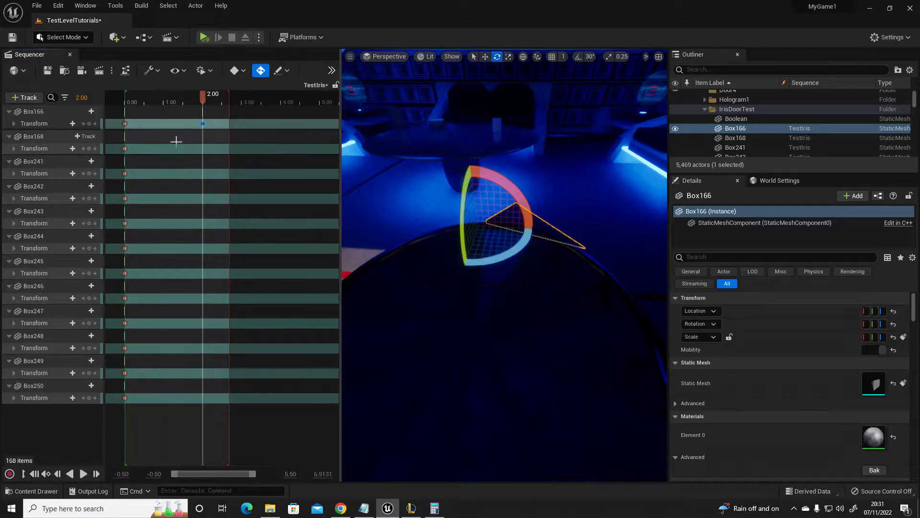
pyautogui.click(48, 136)
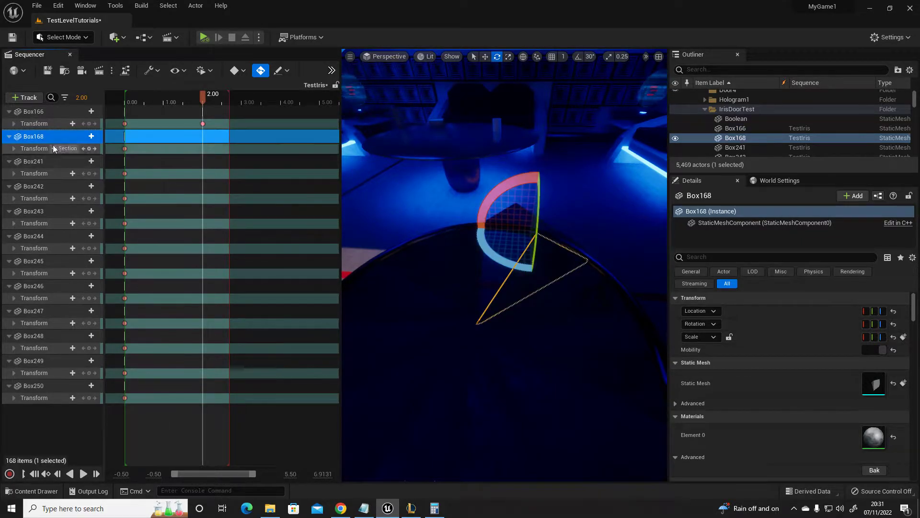
pyautogui.click(32, 113)
pyautogui.click(40, 137)
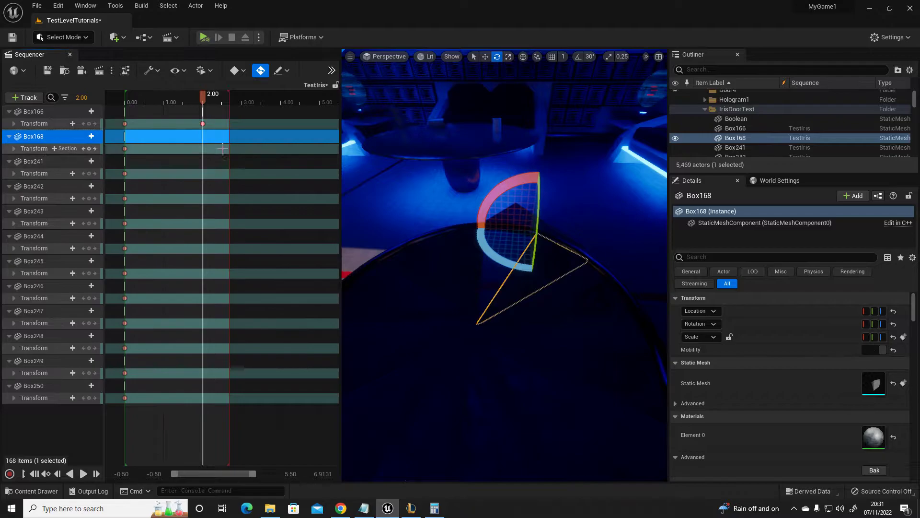
pyautogui.click(203, 124)
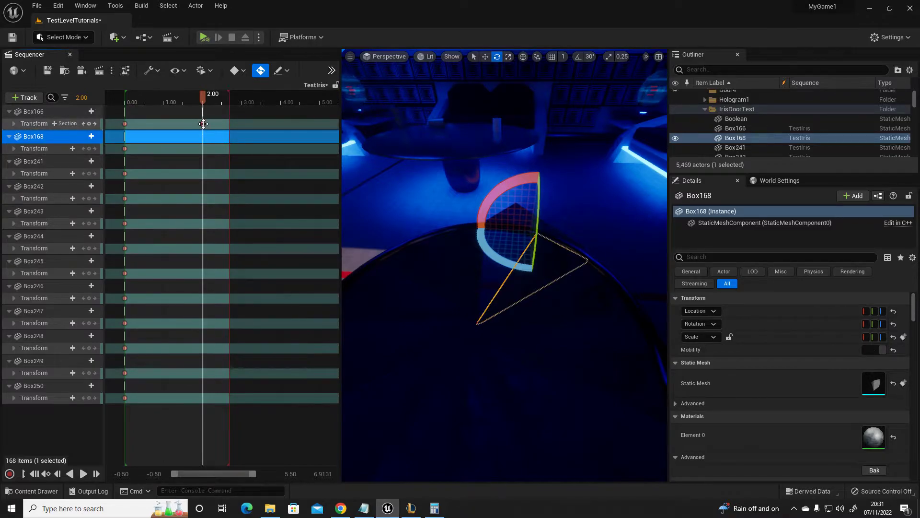
pyautogui.click(210, 150)
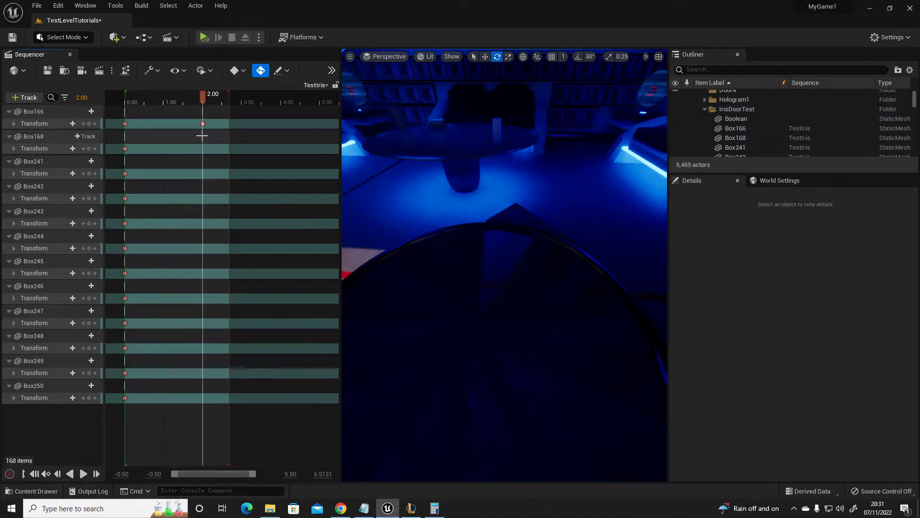
pyautogui.click(48, 139)
pyautogui.press('s')
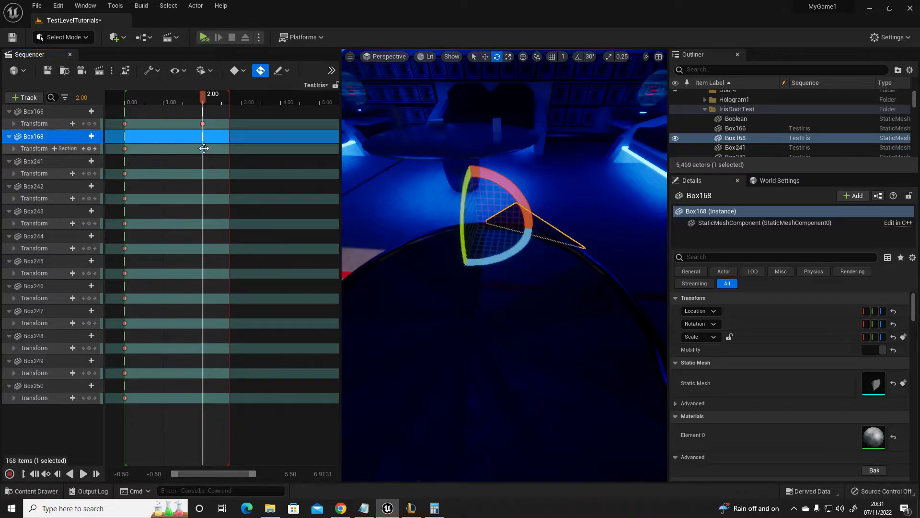
pyautogui.moveTo(200, 102)
pyautogui.mouseDown()
pyautogui.moveTo(167, 127)
pyautogui.moveTo(176, 127)
pyautogui.mouseUp()
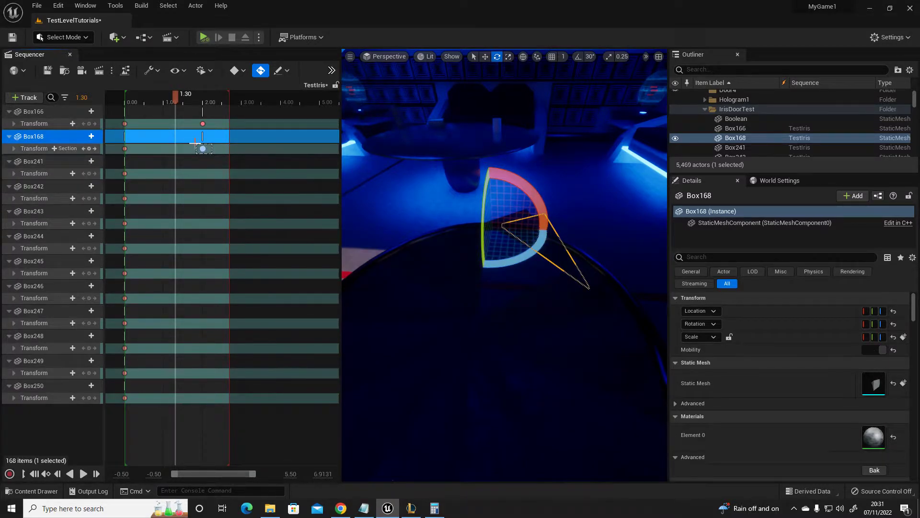
pyautogui.press('Delete')
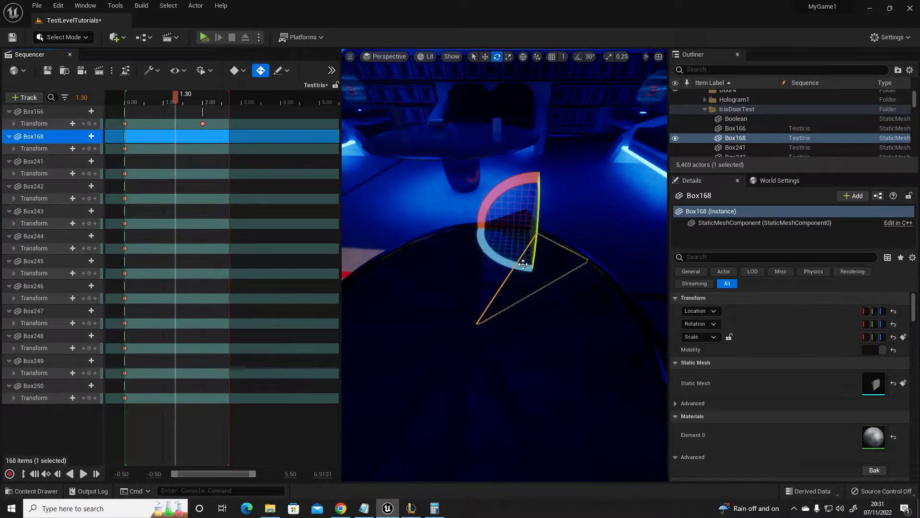
# Step: Set the Sequencer current time to 2.00 s
pyautogui.click(203, 124)
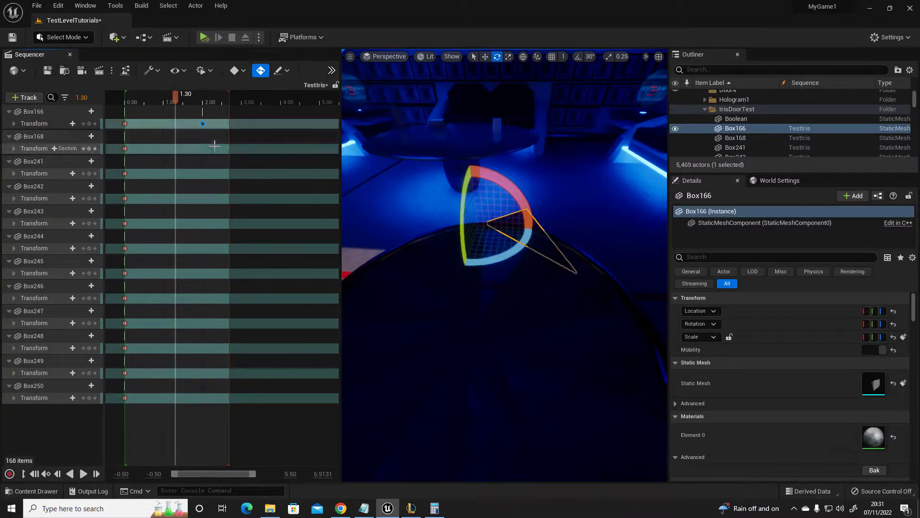
pyautogui.moveTo(175, 99)
pyautogui.mouseDown()
pyautogui.moveTo(202, 100)
pyautogui.moveTo(125, 100)
pyautogui.mouseUp()
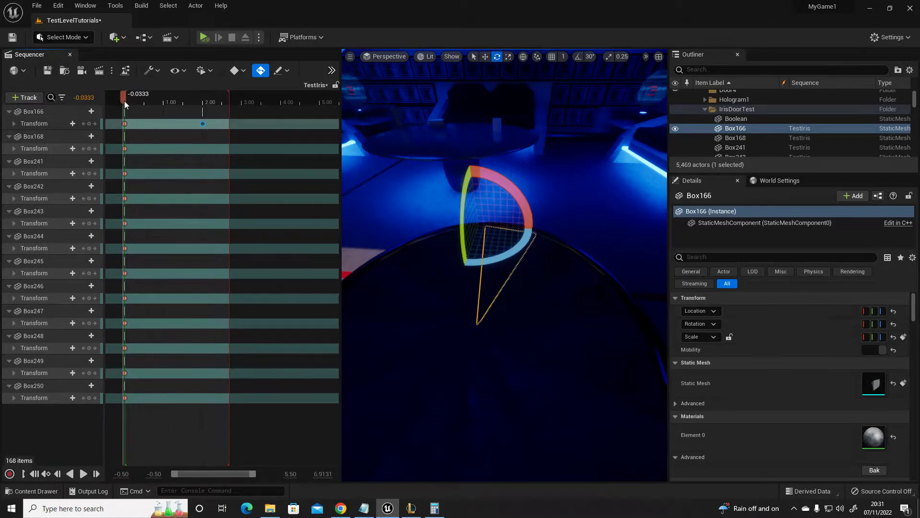
pyautogui.click(82, 97)
pyautogui.write('2')
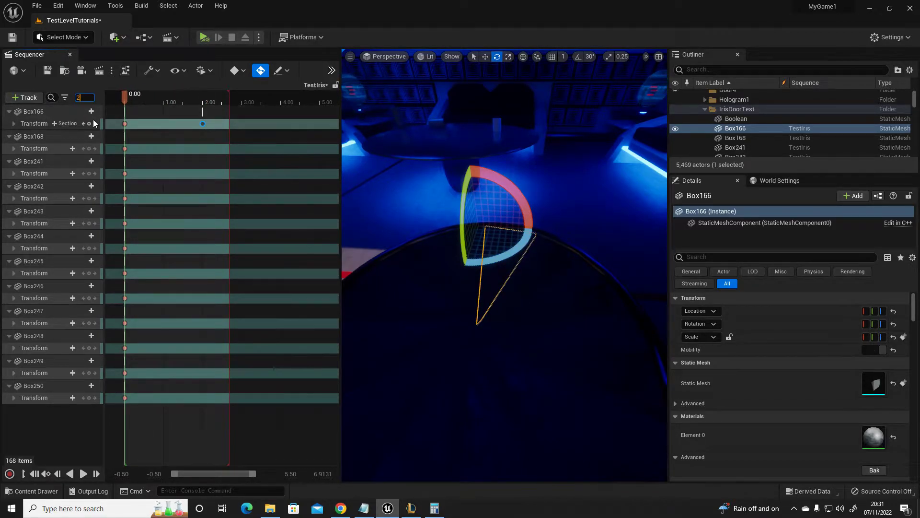
pyautogui.press('Return')
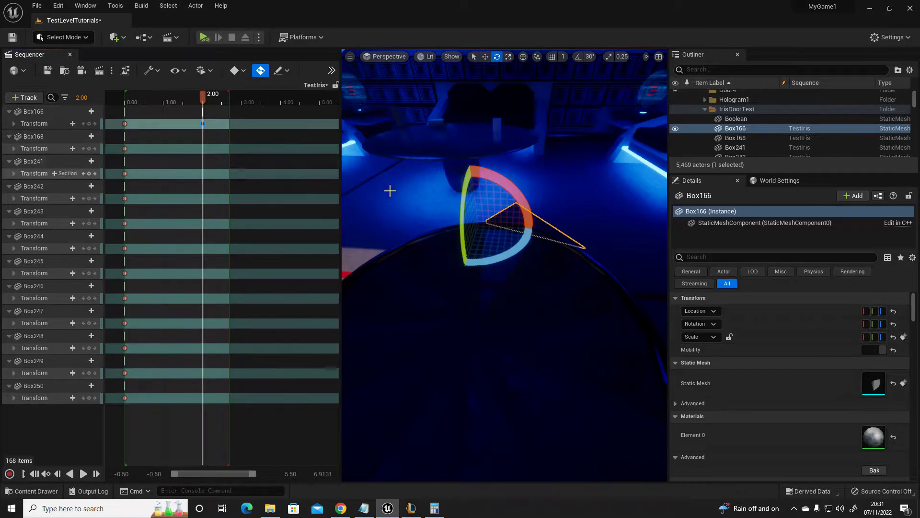
# Step: Rotate Box168 (about -58°), Box241 and Box242 (about -22°) open, keying each at 2.00
pyautogui.click(548, 284)
pyautogui.moveTo(504, 265); pyautogui.dragTo(475, 262)
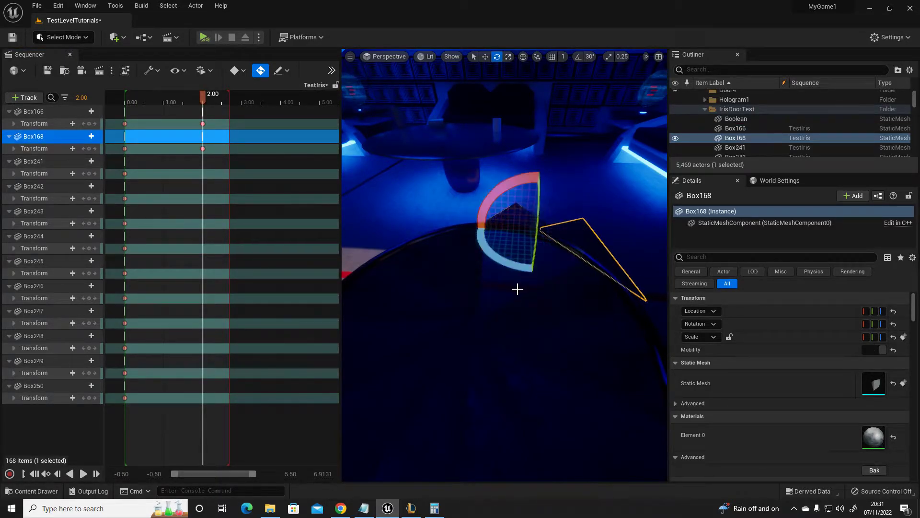
pyautogui.click(532, 302)
pyautogui.moveTo(552, 283); pyautogui.dragTo(552, 280)
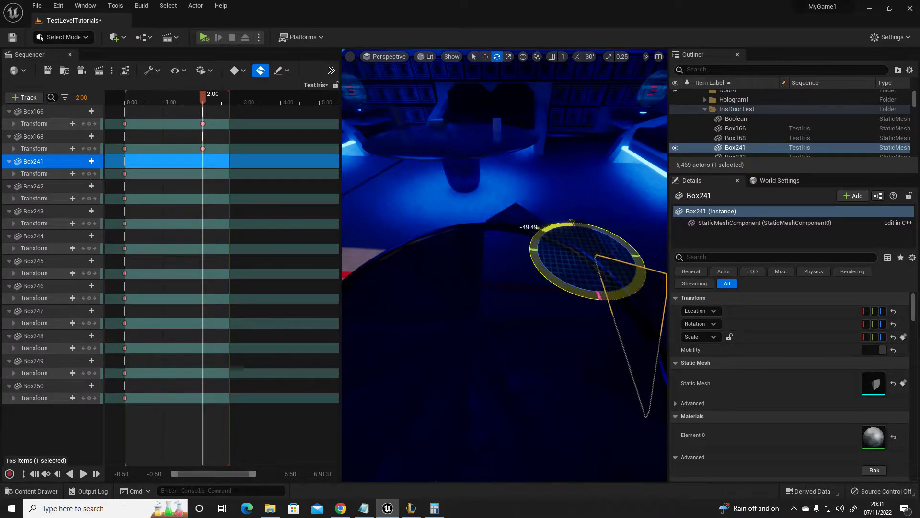
pyautogui.click(551, 311)
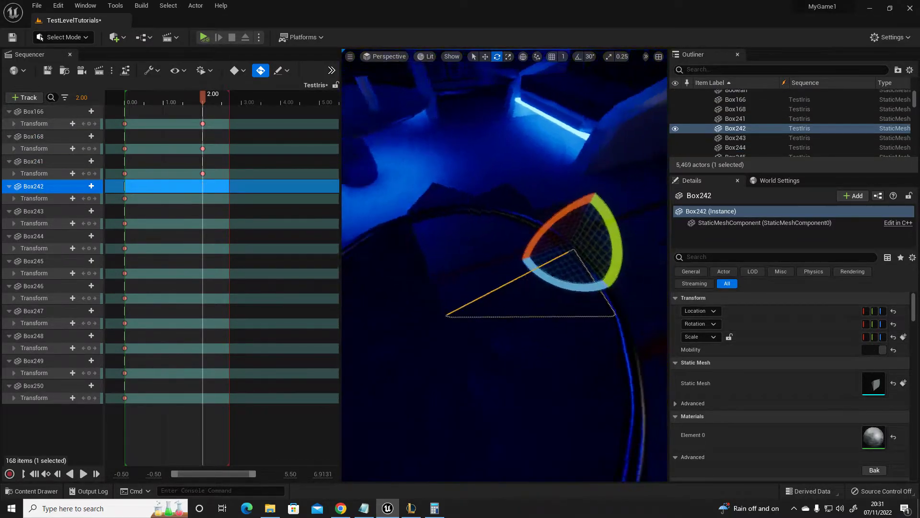
pyautogui.moveTo(528, 287); pyautogui.dragTo(480, 287, button='right')
pyautogui.moveTo(413, 235)
pyautogui.mouseDown()
pyautogui.moveTo(398, 249)
pyautogui.moveTo(405, 273)
pyautogui.mouseUp()
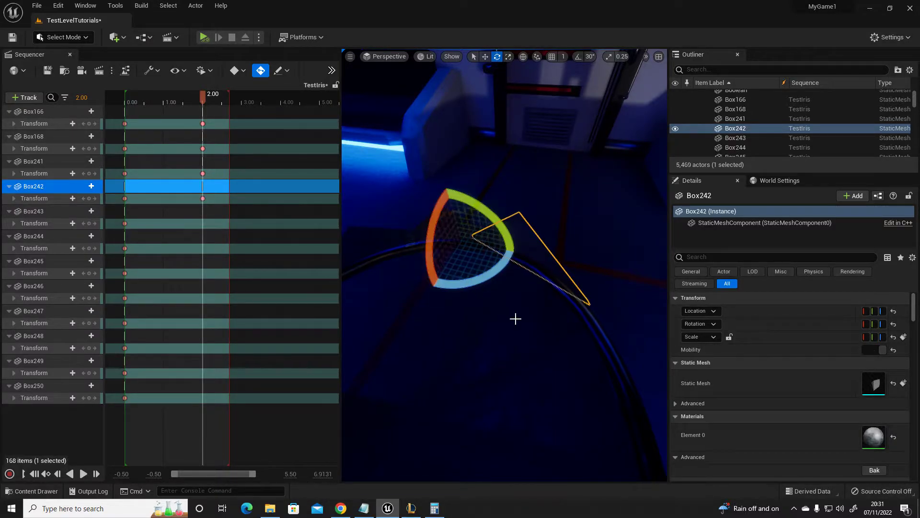
# Step: Rotate Box247 (about -21°), Box248 and Box249 (about -65°) open, keying each at 2.00
pyautogui.click(544, 353)
pyautogui.moveTo(566, 297)
pyautogui.mouseDown()
pyautogui.moveTo(467, 263)
pyautogui.moveTo(480, 300)
pyautogui.moveTo(577, 361)
pyautogui.mouseUp()
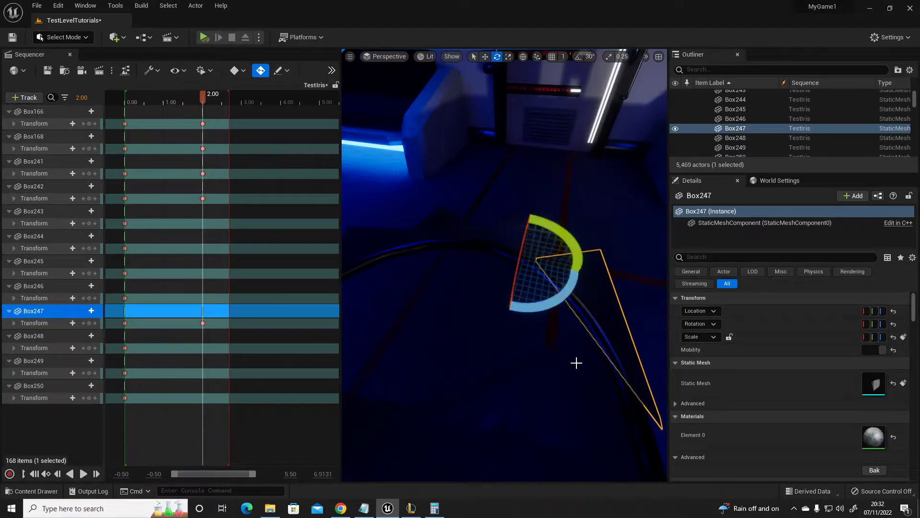
pyautogui.click(534, 350)
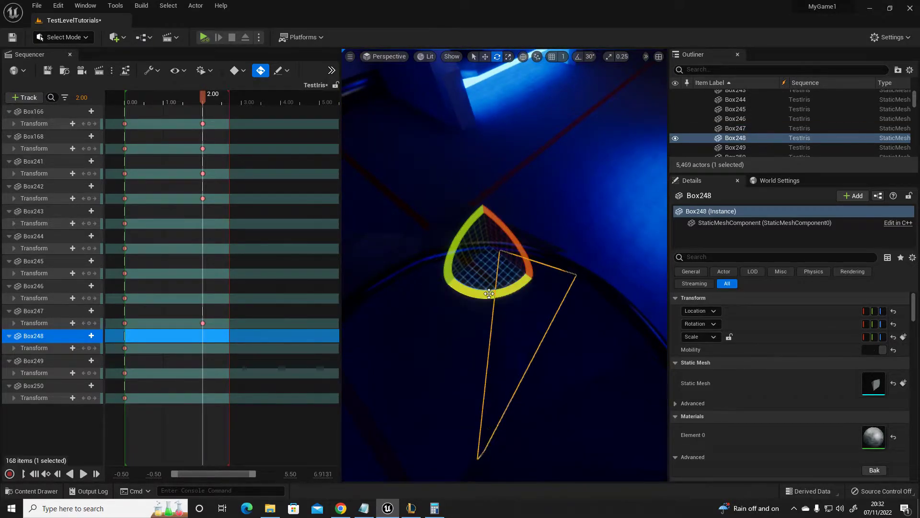
pyautogui.moveTo(516, 290)
pyautogui.mouseDown()
pyautogui.moveTo(521, 309)
pyautogui.moveTo(477, 306)
pyautogui.mouseUp()
pyautogui.moveTo(477, 305); pyautogui.dragTo(480, 307, button='right')
pyautogui.click(527, 317)
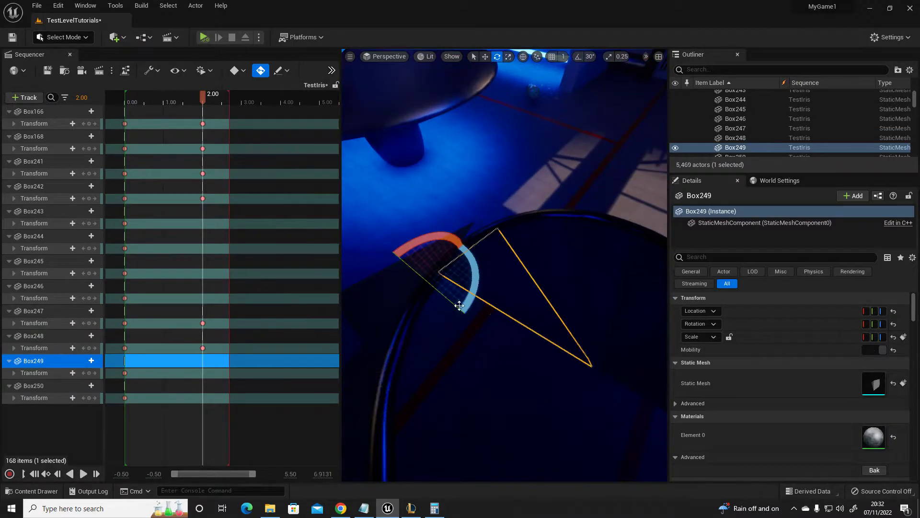
pyautogui.moveTo(481, 298)
pyautogui.mouseDown()
pyautogui.moveTo(480, 262)
pyautogui.moveTo(480, 294)
pyautogui.mouseUp()
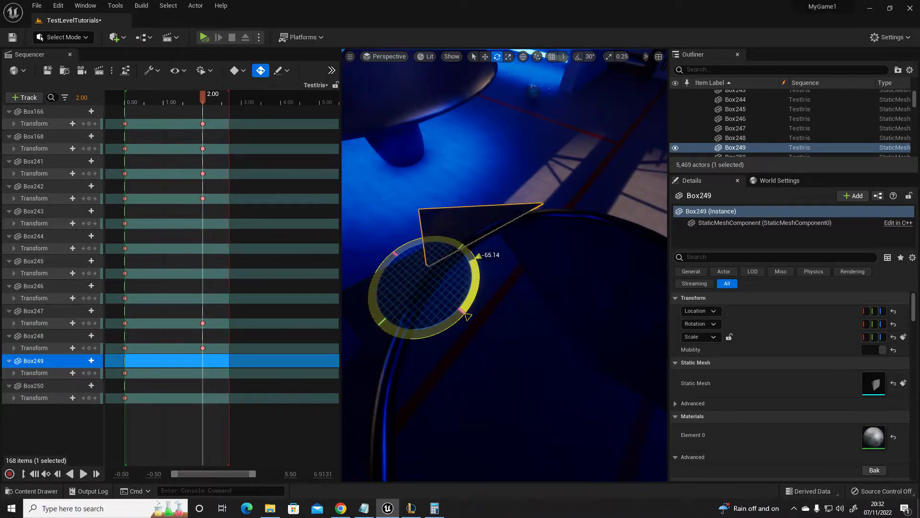
pyautogui.moveTo(479, 295); pyautogui.dragTo(452, 290, button='right')
pyautogui.click(431, 285)
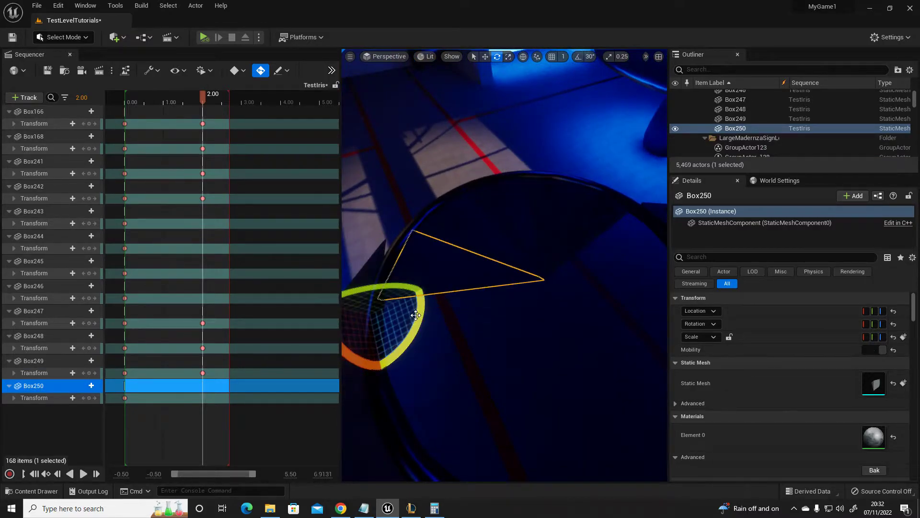
# Step: Rotate Box250, Box243, Box244 and Box245 open at 2.00, then move the time back toward the start
pyautogui.moveTo(422, 289)
pyautogui.mouseDown()
pyautogui.moveTo(422, 254)
pyautogui.moveTo(459, 318)
pyautogui.mouseUp()
pyautogui.click(487, 252)
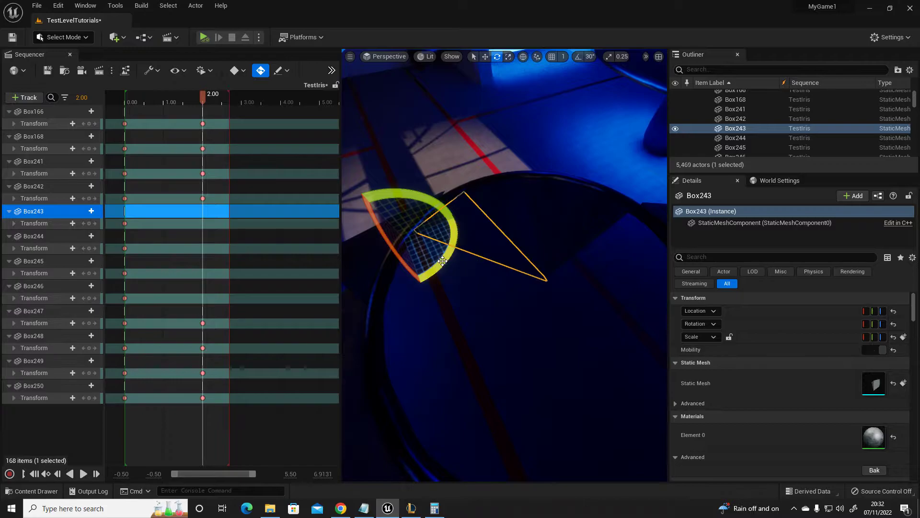
pyautogui.moveTo(417, 211)
pyautogui.mouseDown()
pyautogui.moveTo(457, 216)
pyautogui.moveTo(540, 279)
pyautogui.mouseUp()
pyautogui.moveTo(495, 282); pyautogui.dragTo(485, 245, button='right')
pyautogui.click(485, 245)
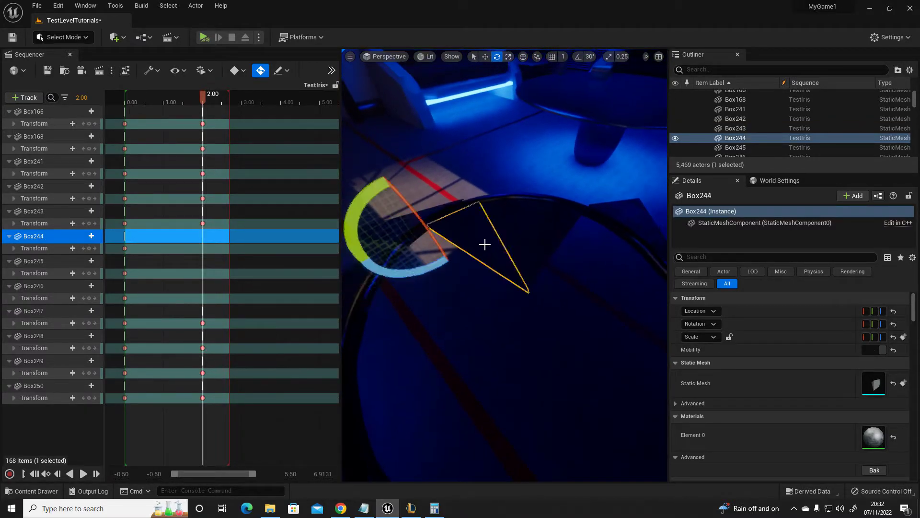
pyautogui.moveTo(469, 259)
pyautogui.mouseDown()
pyautogui.moveTo(463, 205)
pyautogui.moveTo(462, 279)
pyautogui.mouseUp()
pyautogui.click(513, 232)
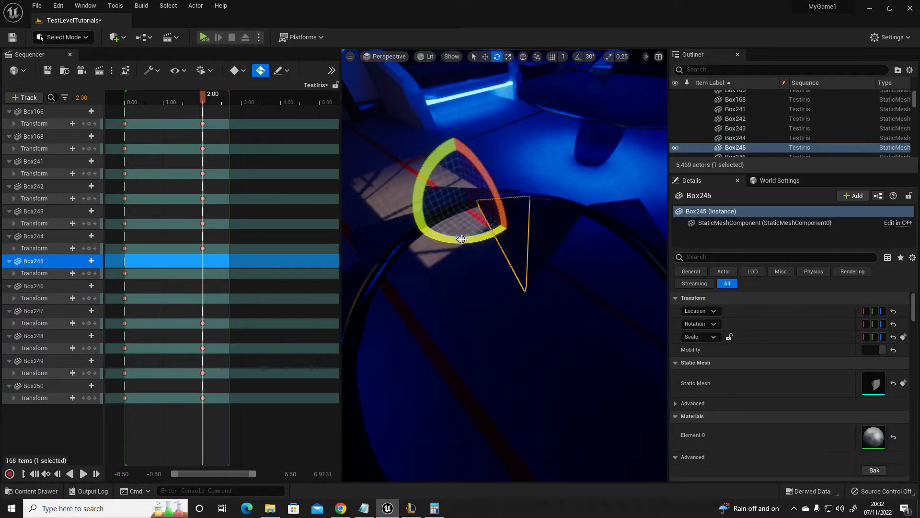
pyautogui.moveTo(467, 242)
pyautogui.mouseDown()
pyautogui.moveTo(472, 175)
pyautogui.moveTo(474, 244)
pyautogui.moveTo(556, 173)
pyautogui.moveTo(502, 247)
pyautogui.mouseUp()
pyautogui.click(507, 241)
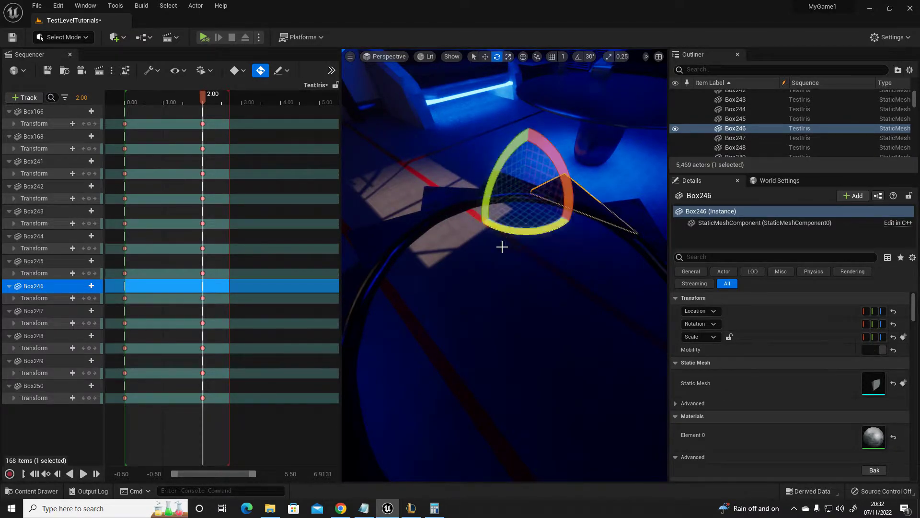
pyautogui.moveTo(452, 280); pyautogui.dragTo(498, 259, button='right')
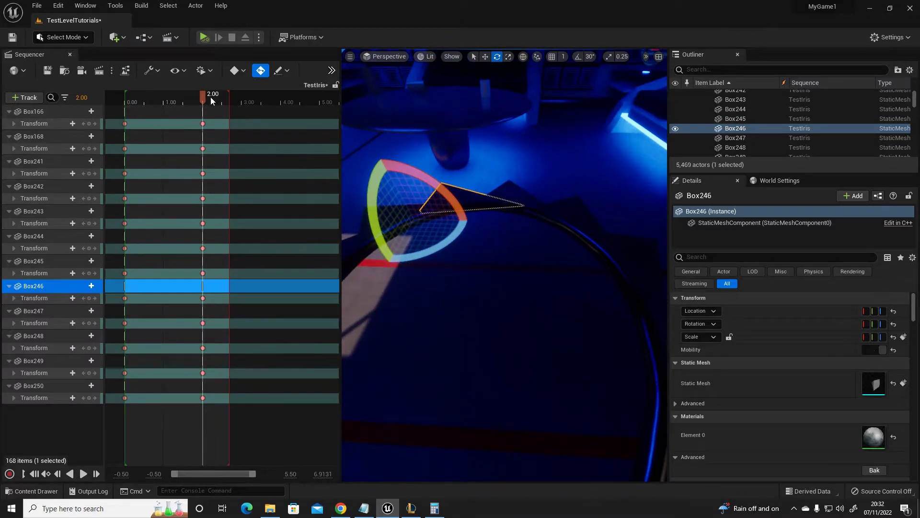
pyautogui.moveTo(194, 102)
pyautogui.mouseDown()
pyautogui.moveTo(142, 111)
pyautogui.moveTo(138, 125)
pyautogui.moveTo(125, 125)
pyautogui.mouseUp()
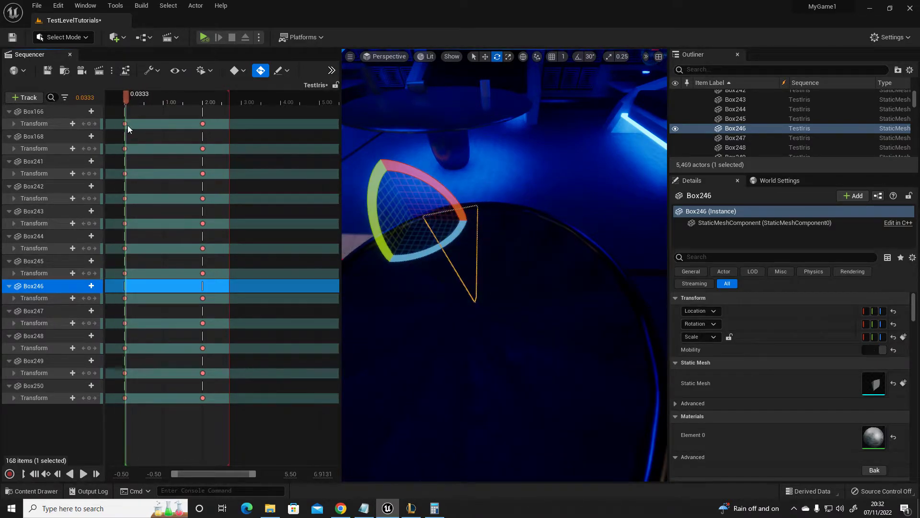
# Step: Play and scrub the iris opening from the start while viewing the ceiling disc, then save TestIris
pyautogui.moveTo(126, 125); pyautogui.dragTo(124, 131)
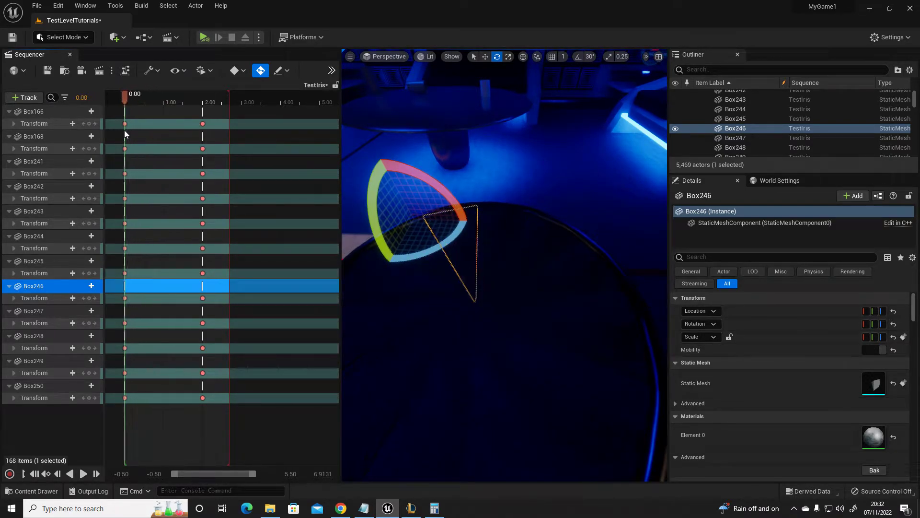
pyautogui.press('space')
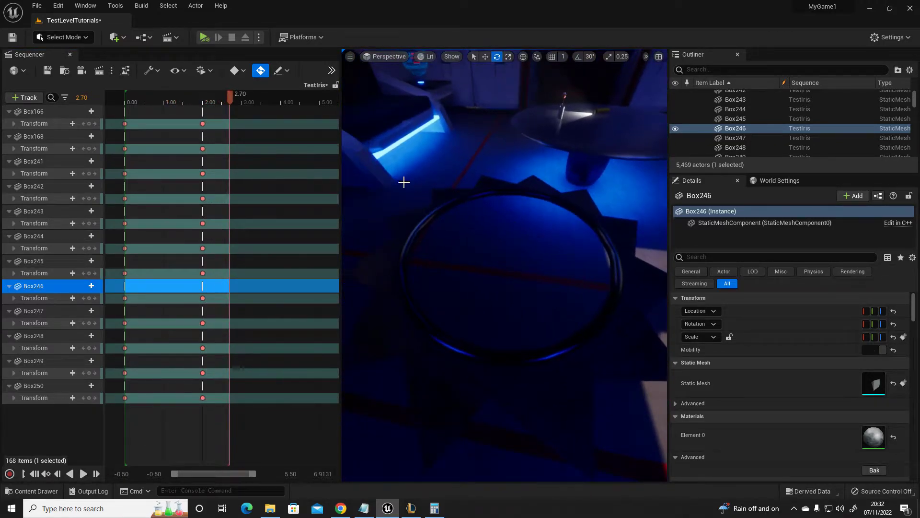
pyautogui.moveTo(229, 99)
pyautogui.mouseDown()
pyautogui.moveTo(124, 119)
pyautogui.moveTo(154, 119)
pyautogui.moveTo(133, 121)
pyautogui.mouseUp()
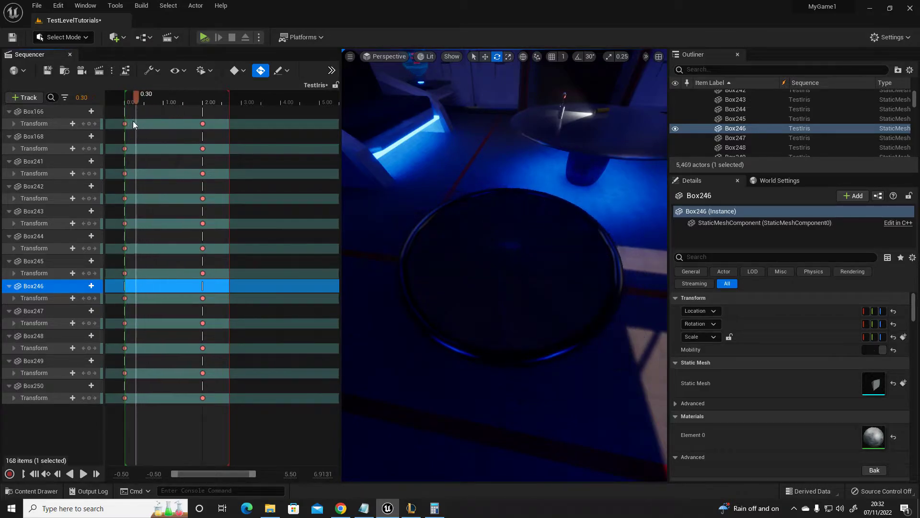
pyautogui.moveTo(396, 190)
pyautogui.mouseDown(button='right')
pyautogui.moveTo(431, 182)
pyautogui.moveTo(460, 192)
pyautogui.mouseUp(button='right')
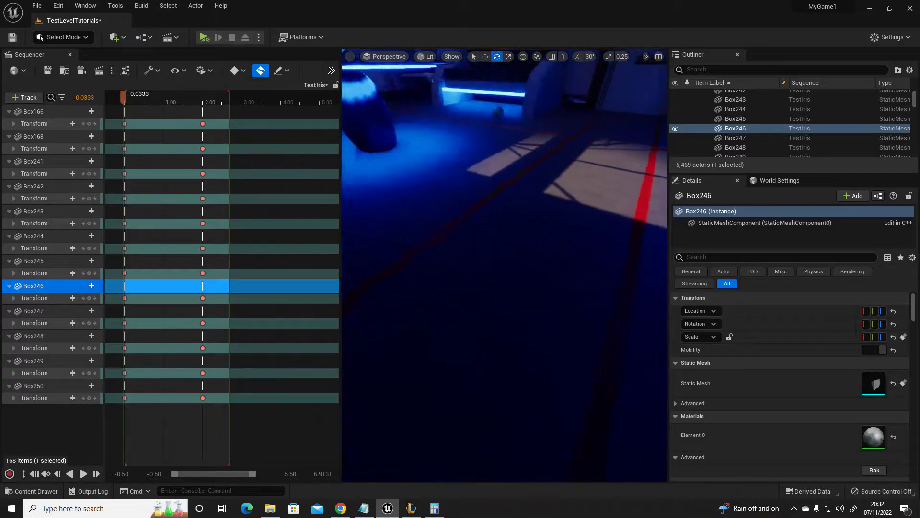
pyautogui.moveTo(401, 216); pyautogui.dragTo(401, 182, button='right')
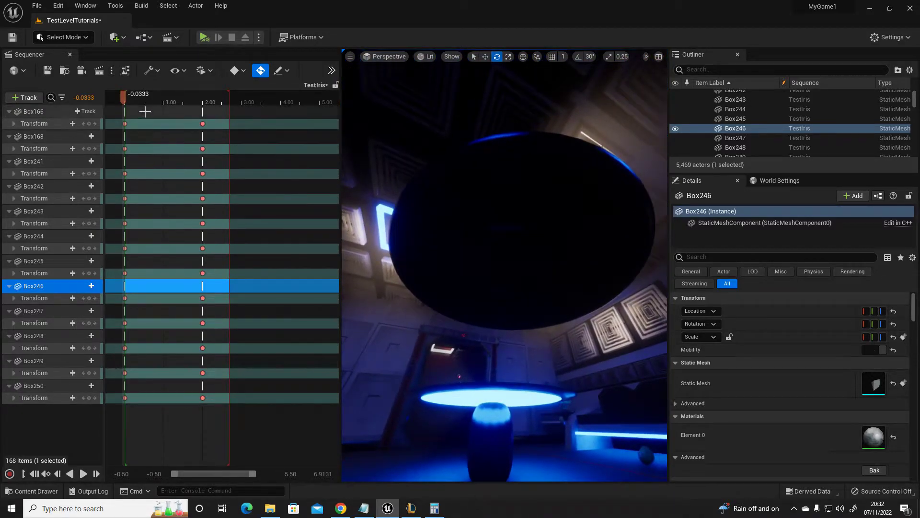
pyautogui.moveTo(125, 100)
pyautogui.mouseDown()
pyautogui.moveTo(172, 123)
pyautogui.moveTo(112, 123)
pyautogui.mouseUp()
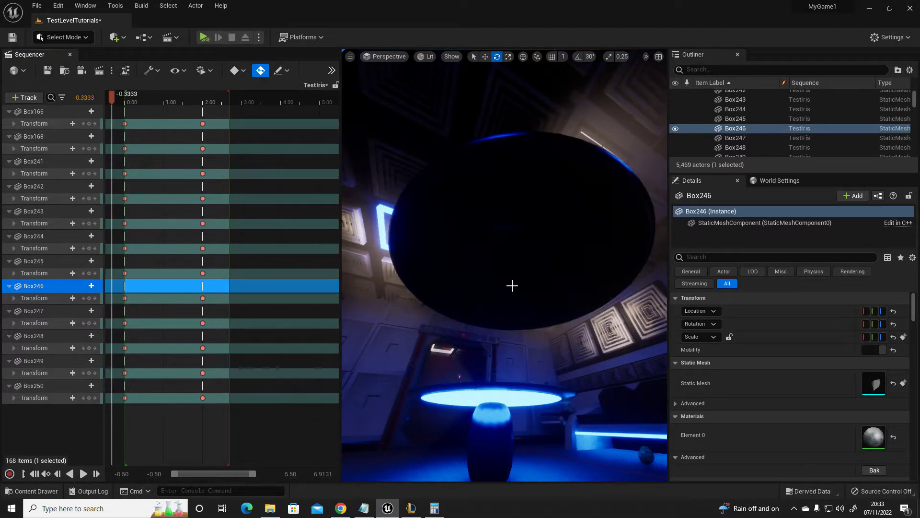
pyautogui.moveTo(511, 286)
pyautogui.mouseDown(button='right')
pyautogui.moveTo(512, 240)
pyautogui.moveTo(512, 335)
pyautogui.moveTo(417, 172)
pyautogui.mouseUp(button='right')
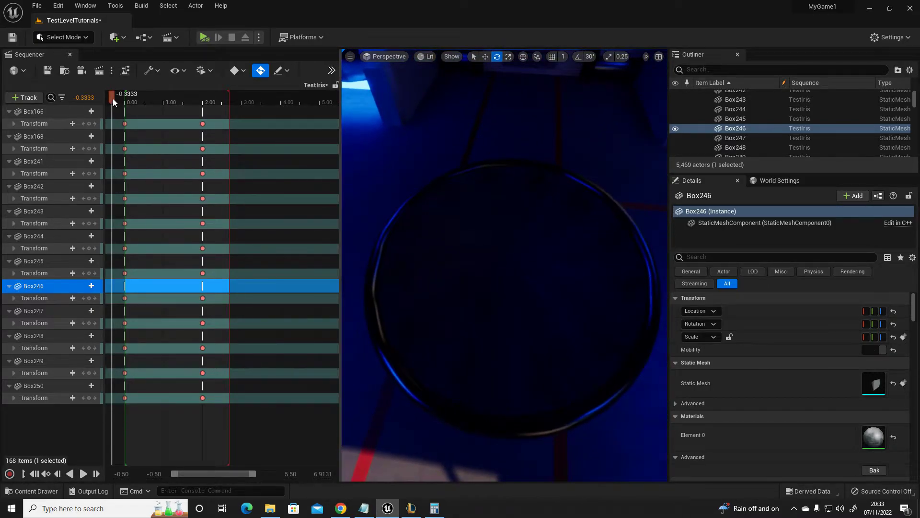
pyautogui.moveTo(122, 98); pyautogui.dragTo(146, 102)
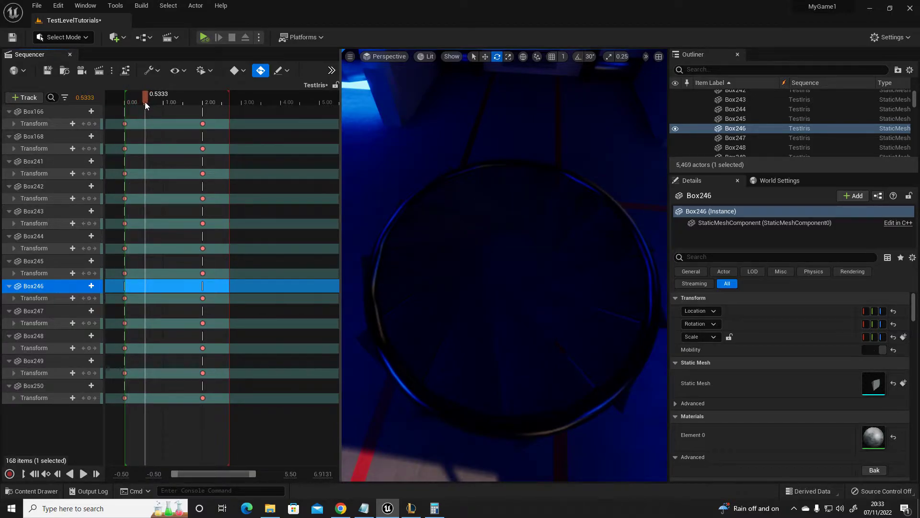
pyautogui.moveTo(145, 101); pyautogui.dragTo(98, 99)
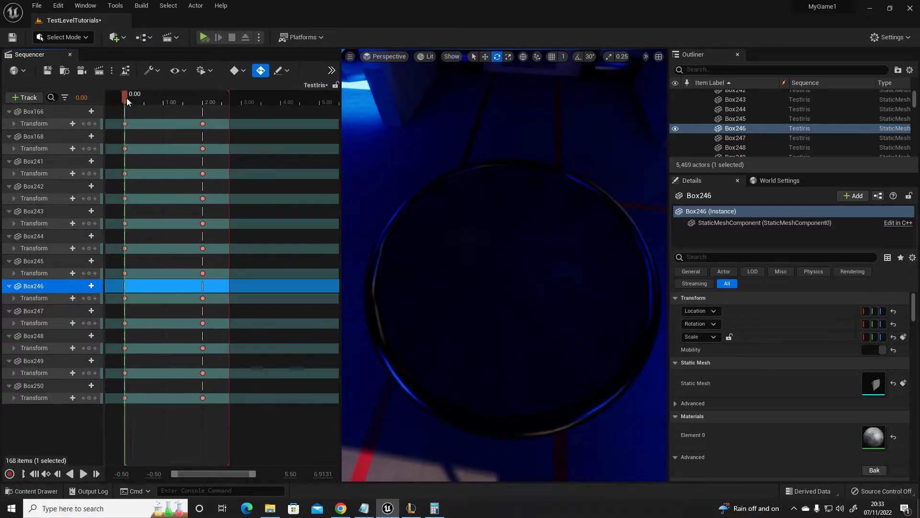
pyautogui.moveTo(127, 101); pyautogui.dragTo(145, 104)
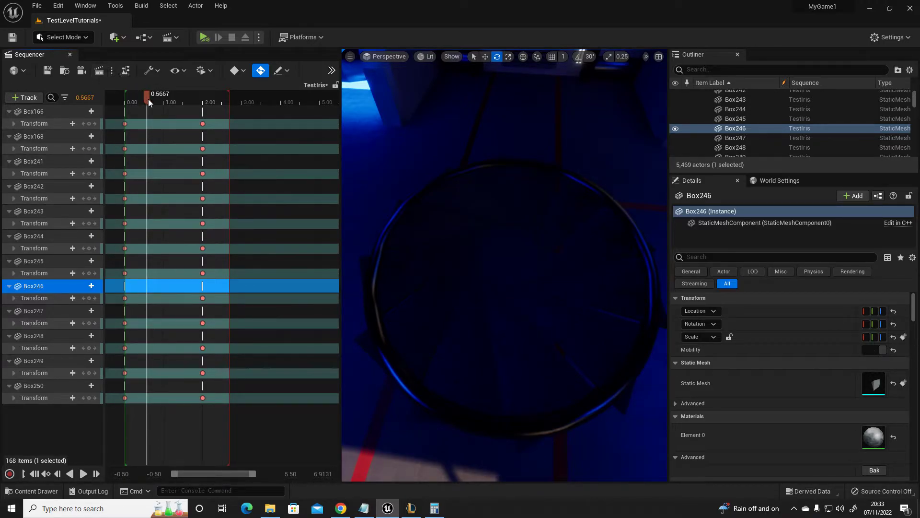
pyautogui.click(49, 72)
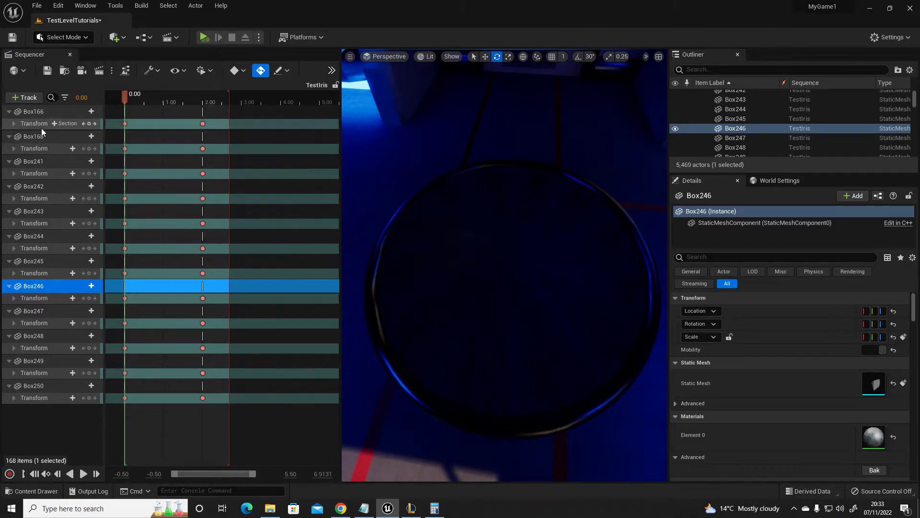
# Step: Delete the Location and Scale keys from Box166 and Box168, collapsing each track
pyautogui.click(15, 123)
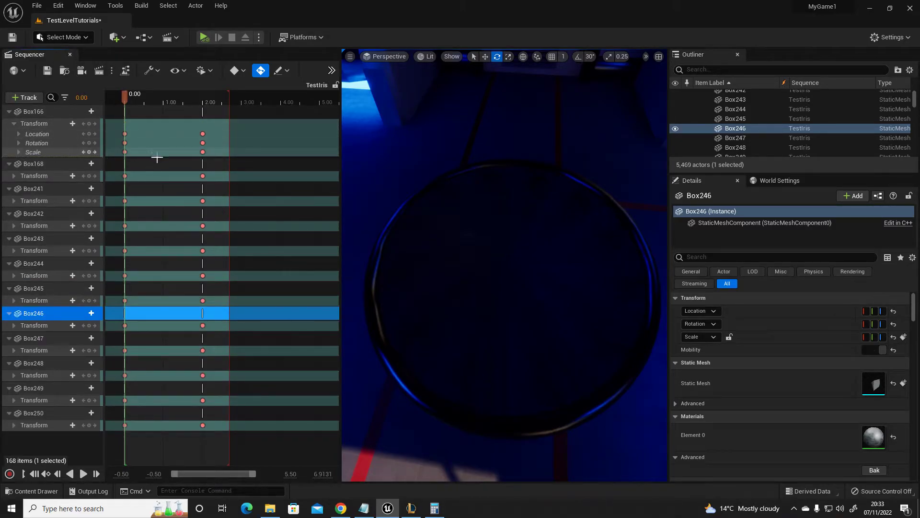
pyautogui.moveTo(118, 150); pyautogui.dragTo(117, 134)
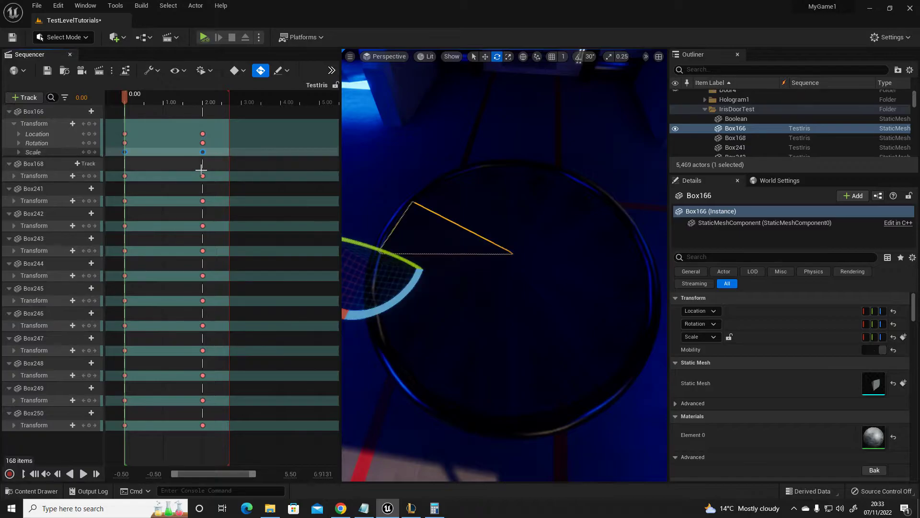
pyautogui.press('Delete')
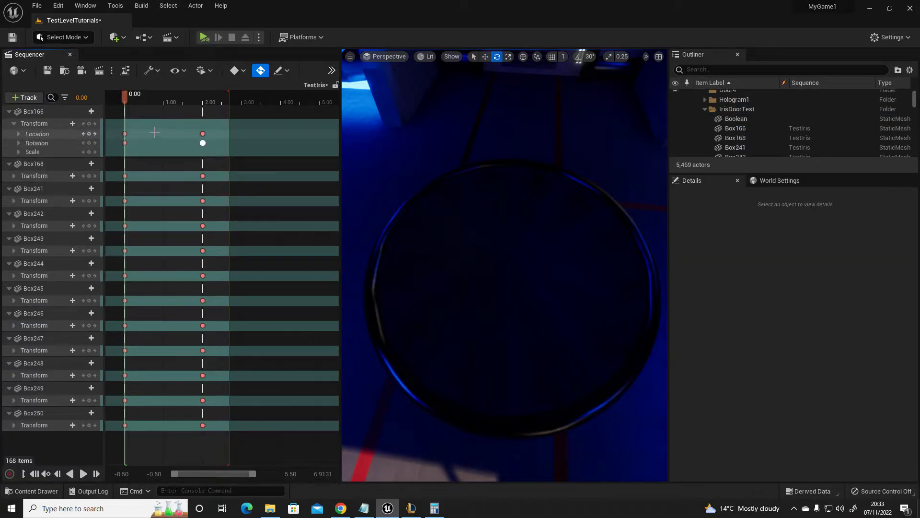
pyautogui.moveTo(150, 136); pyautogui.dragTo(149, 136)
pyautogui.press('Delete')
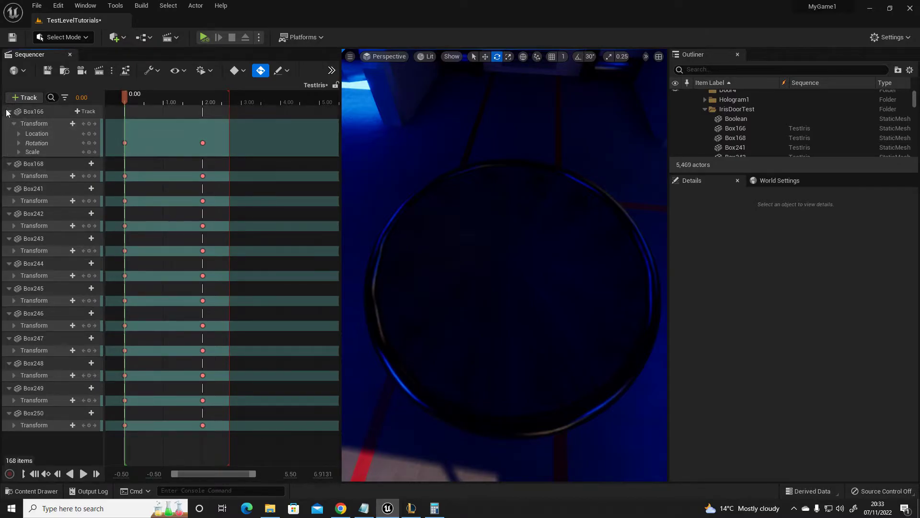
pyautogui.click(8, 111)
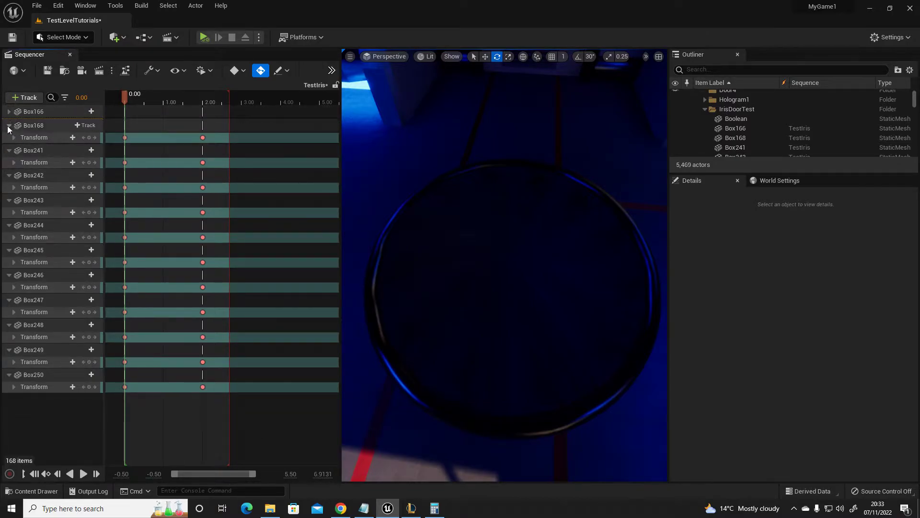
pyautogui.click(8, 125)
pyautogui.keyDown('shift'); pyautogui.click(8, 125); pyautogui.keyUp('shift')
pyautogui.moveTo(118, 137)
pyautogui.mouseDown()
pyautogui.moveTo(216, 148)
pyautogui.moveTo(120, 166)
pyautogui.mouseUp()
pyautogui.press('Delete')
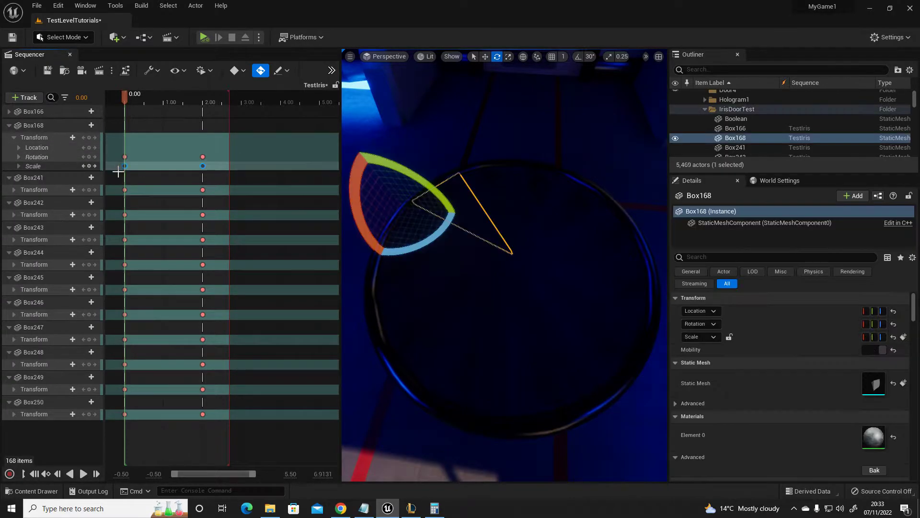
pyautogui.press('Delete')
pyautogui.click(8, 126)
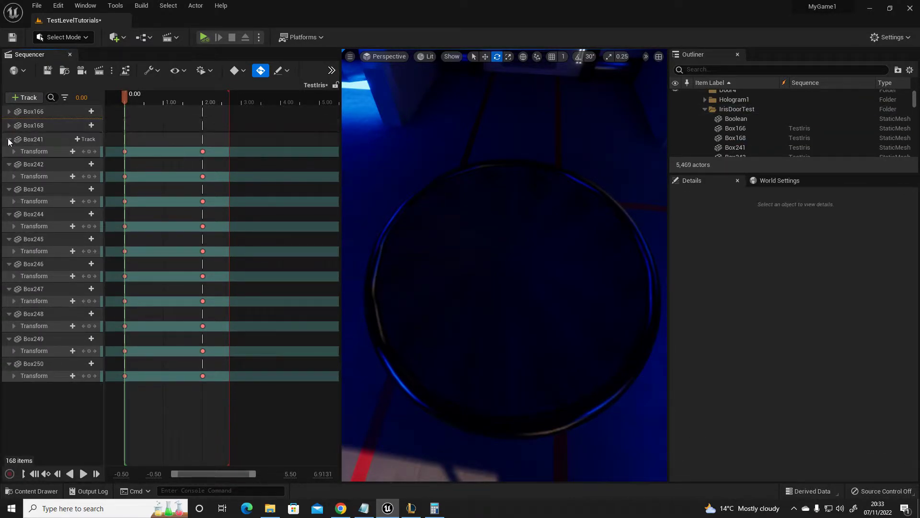
# Step: Delete the Location keys from Box241 and Box242, collapsing each track
pyautogui.click(14, 151)
pyautogui.moveTo(120, 150)
pyautogui.mouseDown()
pyautogui.moveTo(211, 165)
pyautogui.moveTo(123, 180)
pyautogui.mouseUp()
pyautogui.press('Delete')
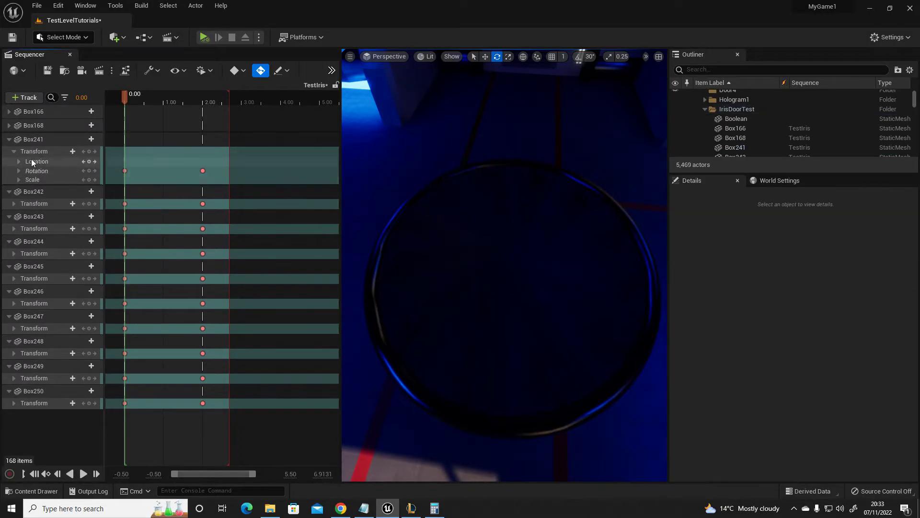
pyautogui.click(14, 151)
pyautogui.click(8, 139)
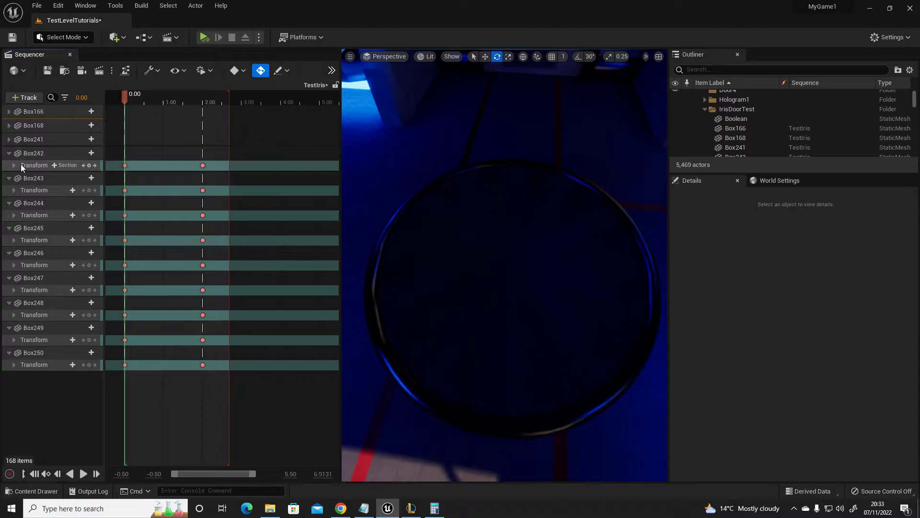
pyautogui.click(21, 164)
pyautogui.moveTo(108, 167)
pyautogui.mouseDown()
pyautogui.moveTo(183, 175)
pyautogui.moveTo(123, 193)
pyautogui.mouseUp()
pyautogui.press('Delete')
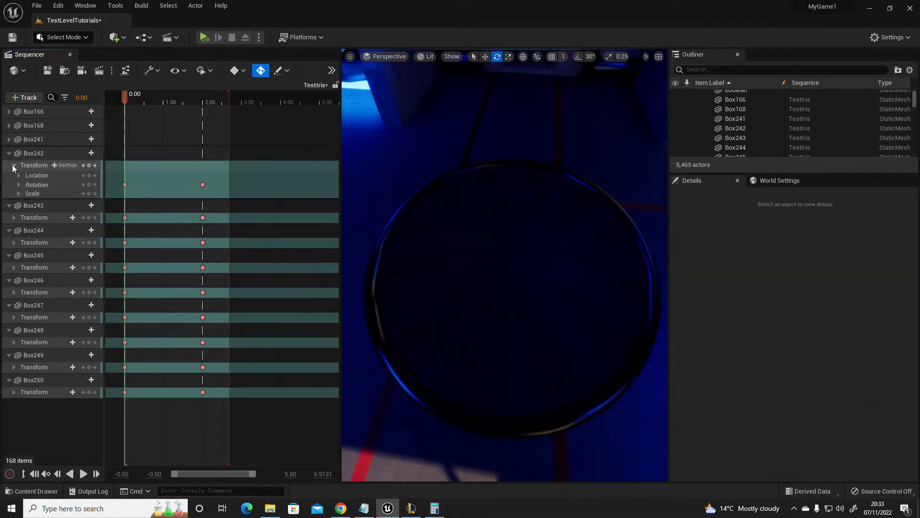
pyautogui.click(13, 166)
pyautogui.click(8, 153)
# Step: Delete Box243's Location and Scale keys and expand Box244's transform channels
pyautogui.click(12, 179)
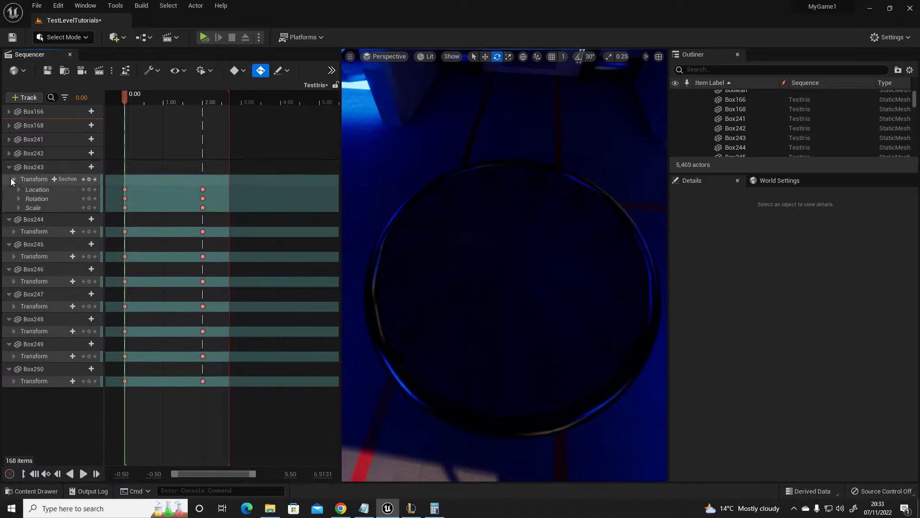
pyautogui.moveTo(113, 182)
pyautogui.mouseDown()
pyautogui.moveTo(211, 193)
pyautogui.moveTo(123, 213)
pyautogui.mouseUp()
pyautogui.press('Delete')
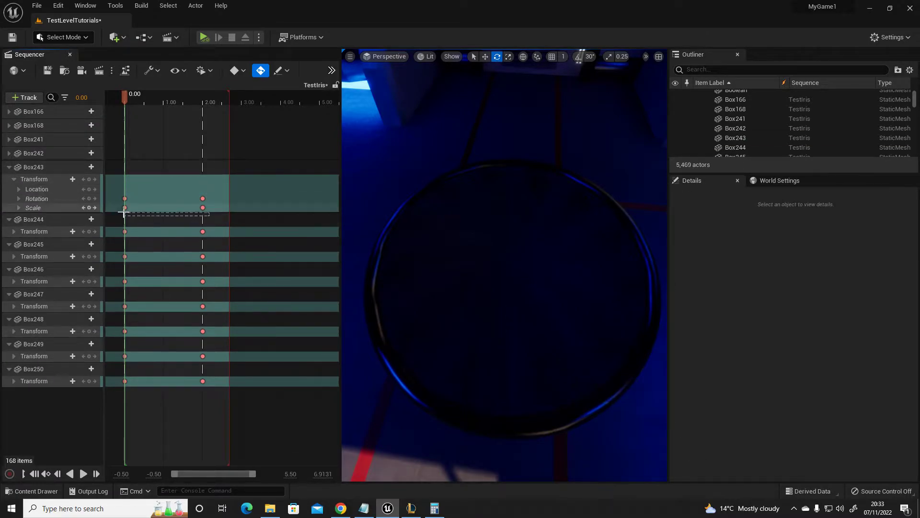
pyautogui.press('Delete')
pyautogui.click(14, 179)
pyautogui.click(8, 166)
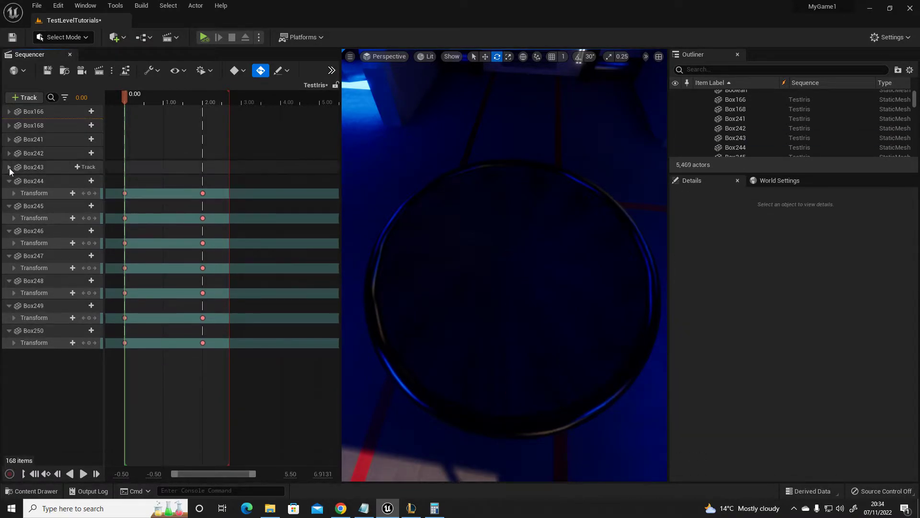
pyautogui.moveTo(125, 100)
pyautogui.mouseDown()
pyautogui.moveTo(175, 105)
pyautogui.moveTo(125, 108)
pyautogui.mouseUp()
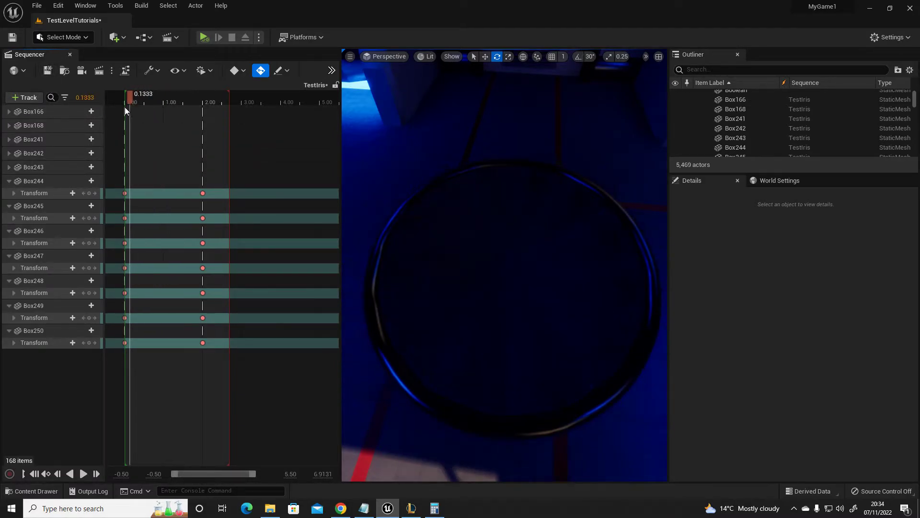
pyautogui.click(13, 193)
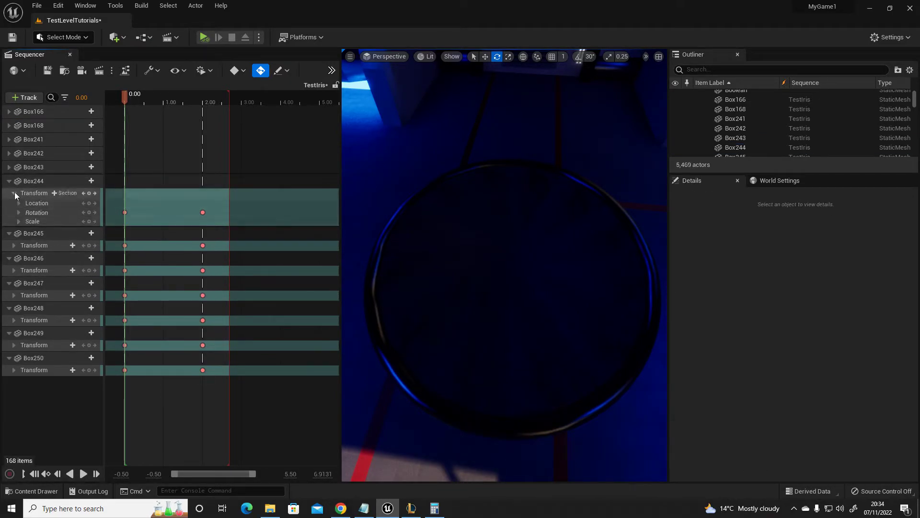
# Step: Collapse Box244 and remove Box245's Location keys
pyautogui.click(15, 194)
pyautogui.click(8, 180)
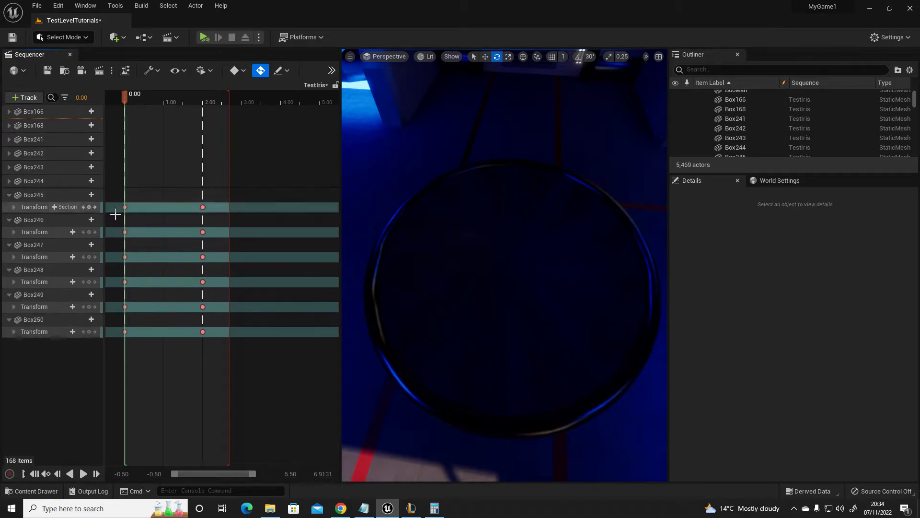
pyautogui.click(14, 206)
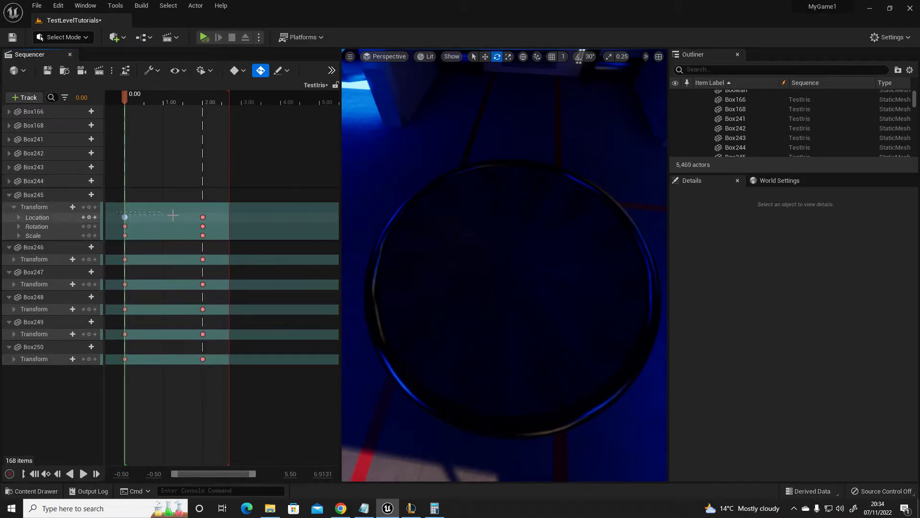
pyautogui.moveTo(172, 216)
pyautogui.mouseDown()
pyautogui.moveTo(147, 241)
pyautogui.moveTo(122, 235)
pyautogui.mouseUp()
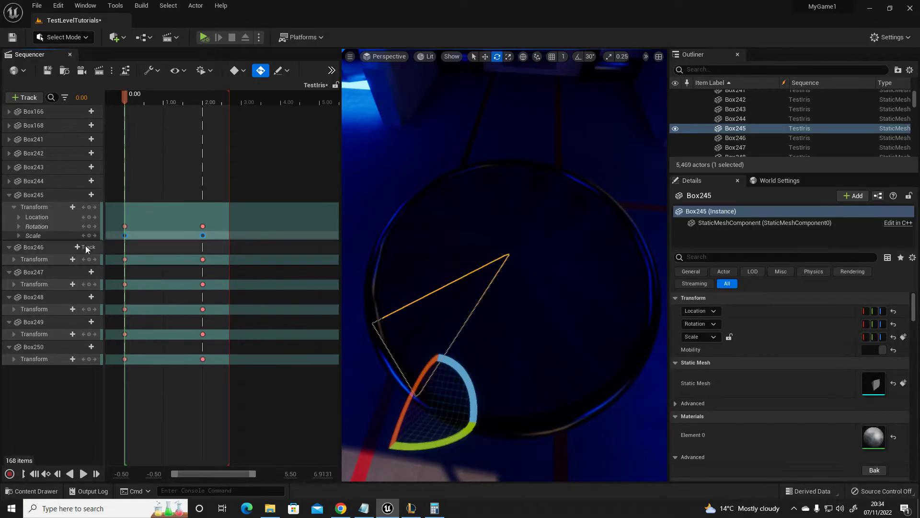
pyautogui.click(14, 207)
pyautogui.click(8, 195)
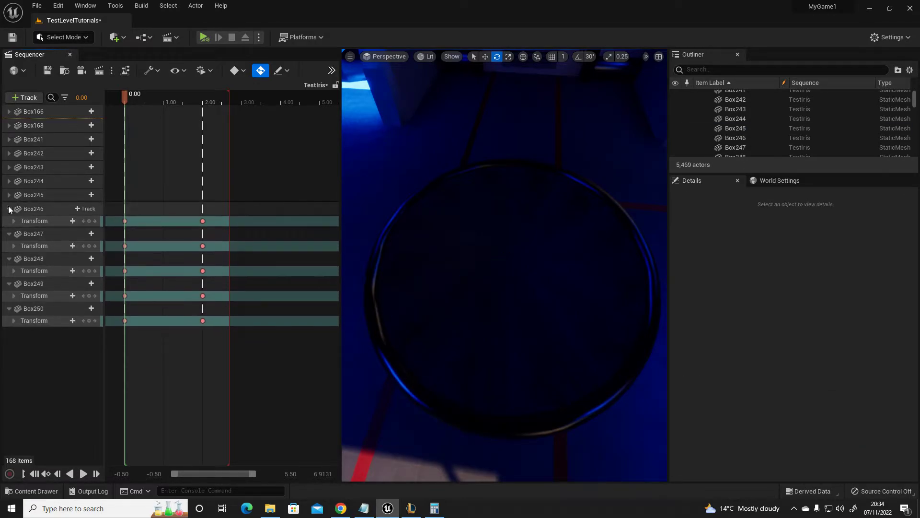
# Step: Delete Box246's Location and Scale keys and save the TestIris sequence
pyautogui.click(14, 221)
pyautogui.moveTo(117, 226); pyautogui.dragTo(130, 230)
pyautogui.moveTo(213, 235)
pyautogui.mouseDown()
pyautogui.moveTo(120, 252)
pyautogui.moveTo(211, 234)
pyautogui.mouseUp()
pyautogui.press('Delete')
pyautogui.press('Delete')
pyautogui.click(14, 221)
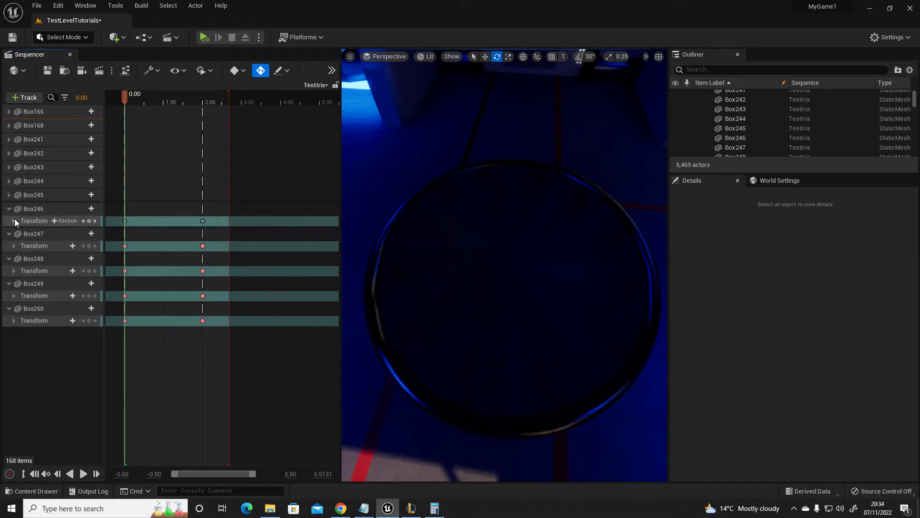
pyautogui.click(9, 208)
pyautogui.click(47, 70)
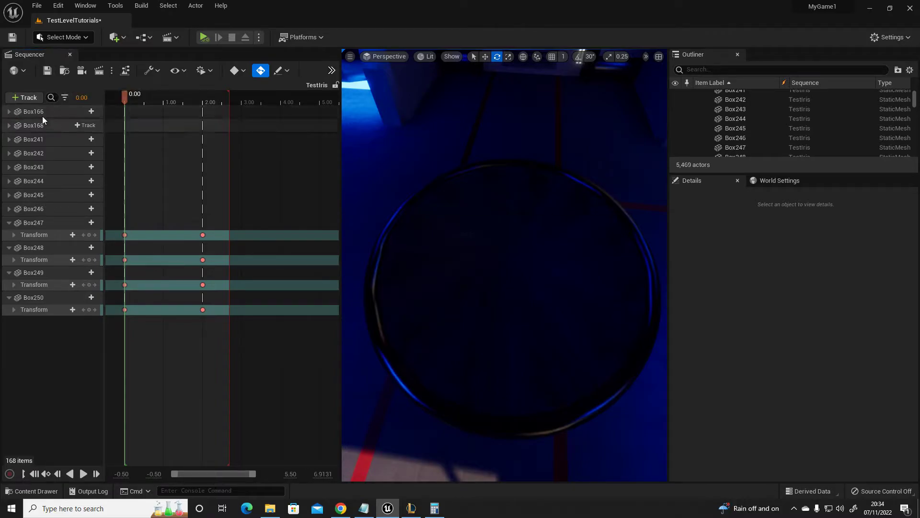
# Step: Delete the Location keys from Box247 and Box248, collapsing each track
pyautogui.click(14, 234)
pyautogui.moveTo(139, 238); pyautogui.dragTo(205, 248)
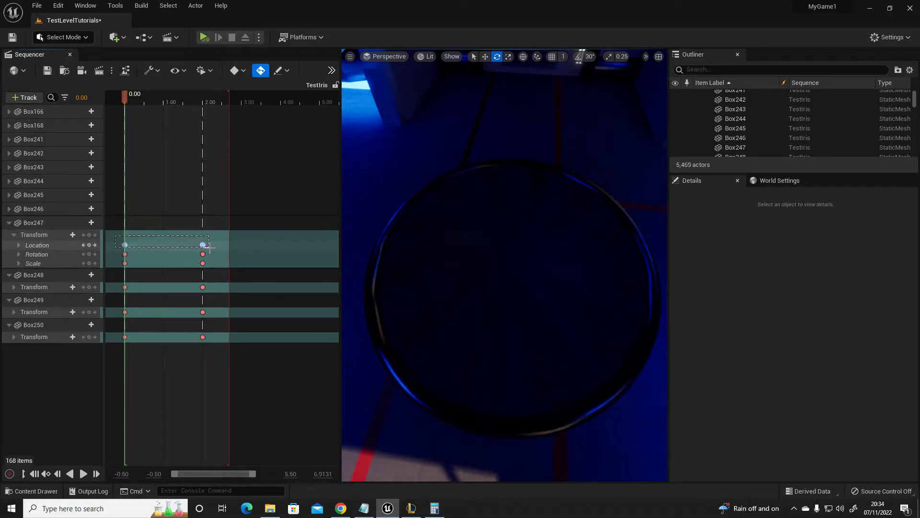
pyautogui.press('Delete')
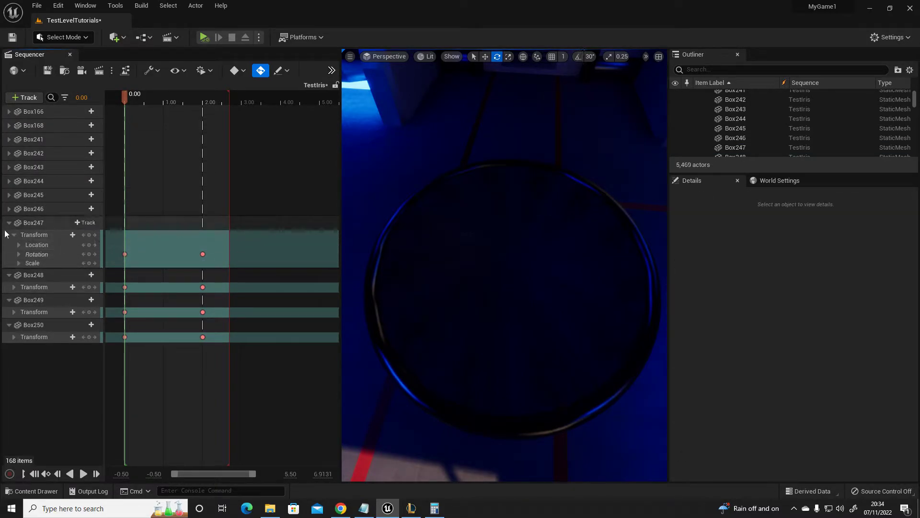
pyautogui.click(14, 235)
pyautogui.click(9, 222)
pyautogui.click(14, 248)
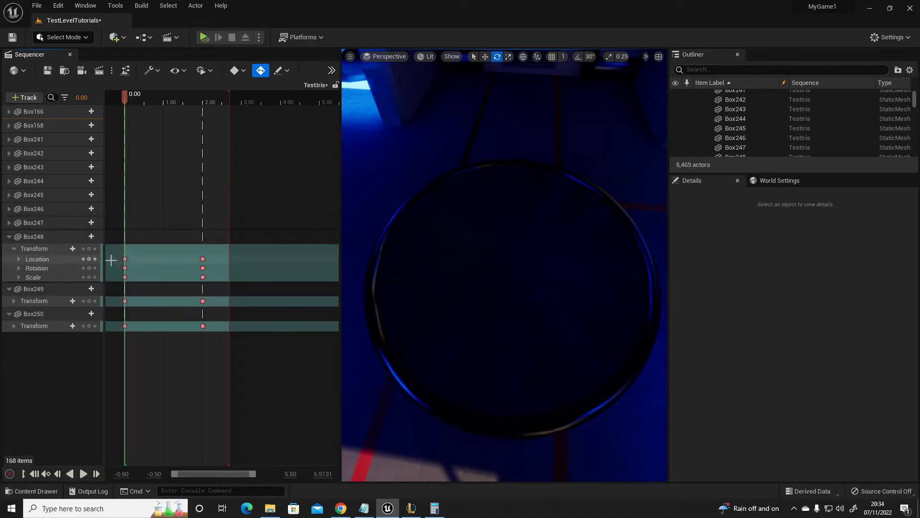
pyautogui.moveTo(143, 253); pyautogui.dragTo(207, 262)
pyautogui.press('Delete')
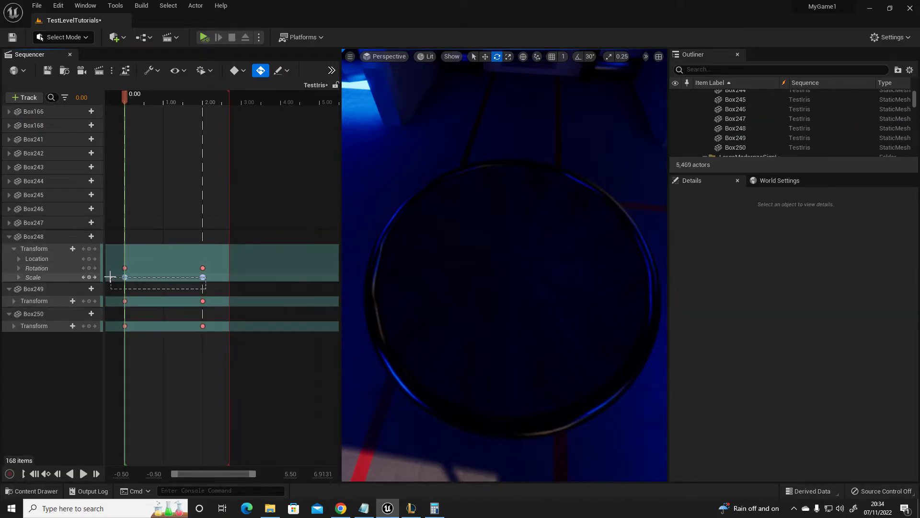
pyautogui.click(14, 248)
pyautogui.click(8, 237)
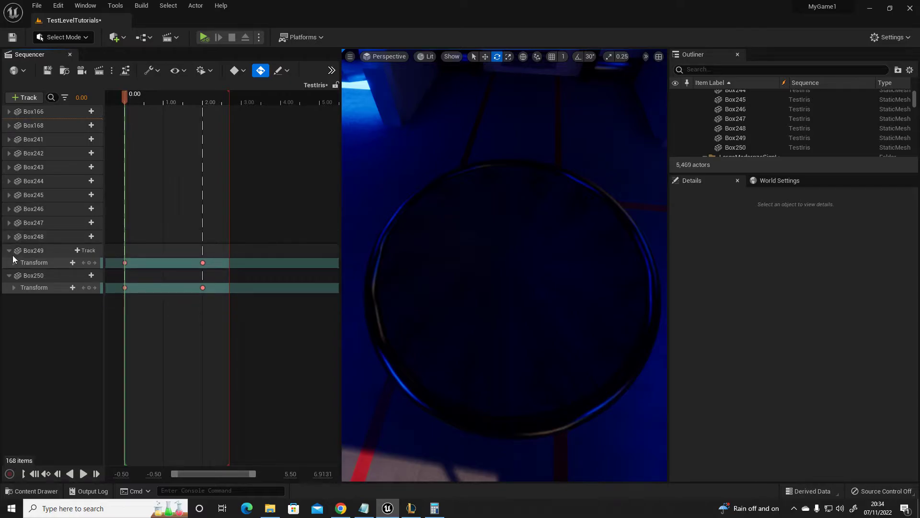
# Step: Delete Box249's Location keys and Box250's Location and Scale keys, then save everything
pyautogui.click(14, 262)
pyautogui.moveTo(116, 264)
pyautogui.mouseDown()
pyautogui.moveTo(211, 276)
pyautogui.moveTo(161, 292)
pyautogui.mouseUp()
pyautogui.press('Delete')
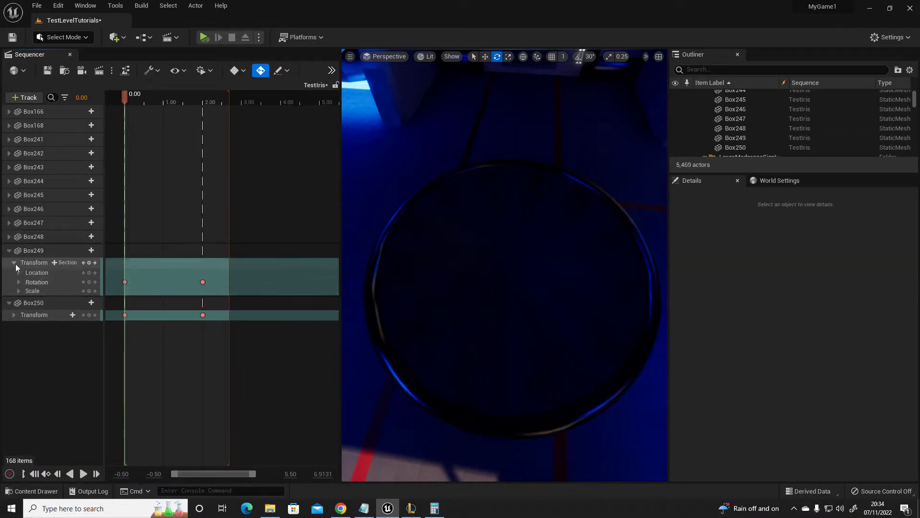
pyautogui.click(8, 250)
pyautogui.click(14, 276)
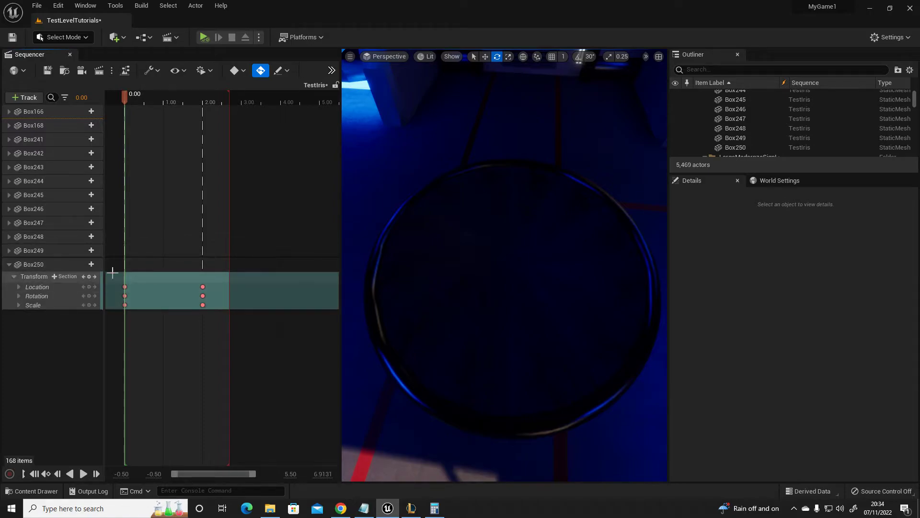
pyautogui.moveTo(112, 272); pyautogui.dragTo(209, 291)
pyautogui.press('Delete')
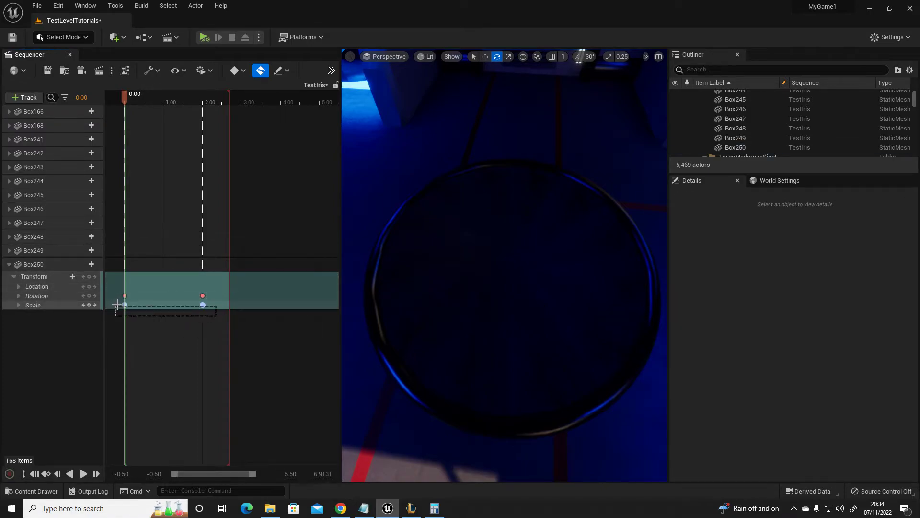
pyautogui.press('Delete')
pyautogui.click(14, 276)
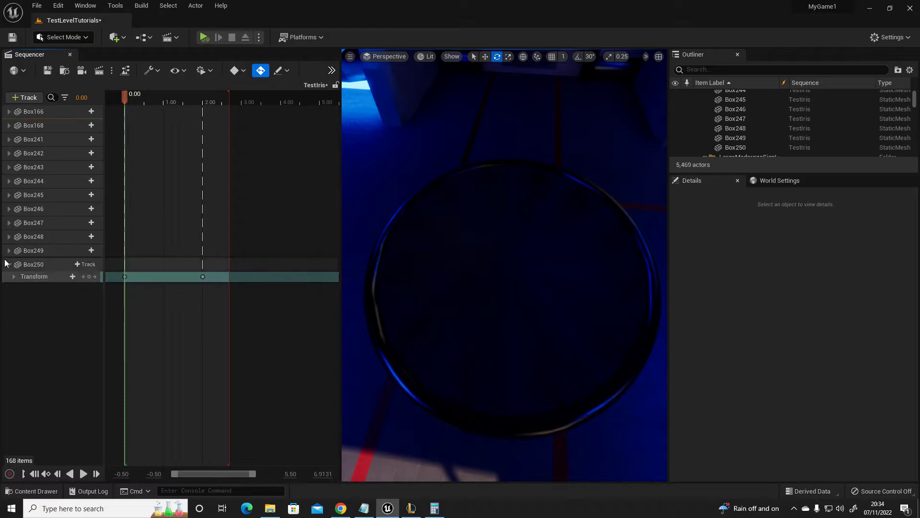
pyautogui.doubleClick(13, 264)
pyautogui.click(48, 70)
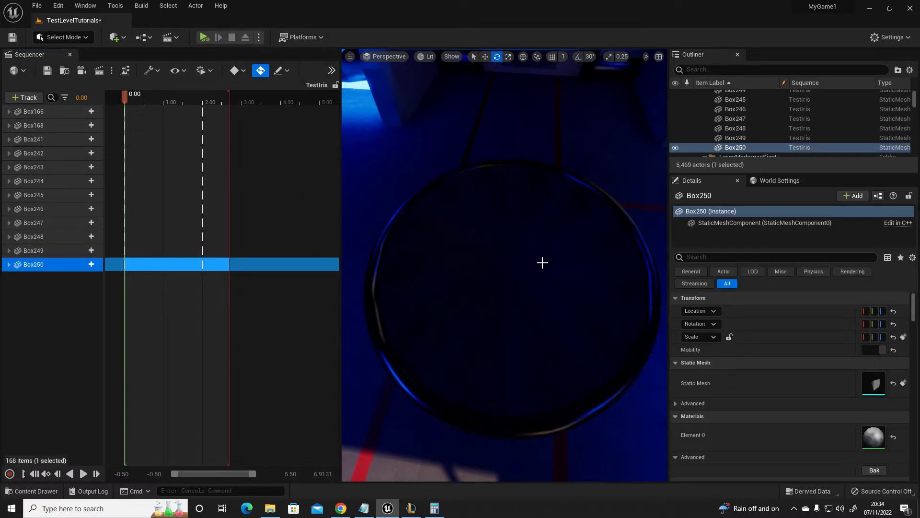
# Step: Play the sequence, pull its end marker back to about 2.10, and return the playhead to the start
pyautogui.moveTo(126, 104)
pyautogui.mouseDown()
pyautogui.moveTo(180, 128)
pyautogui.moveTo(122, 111)
pyautogui.mouseUp()
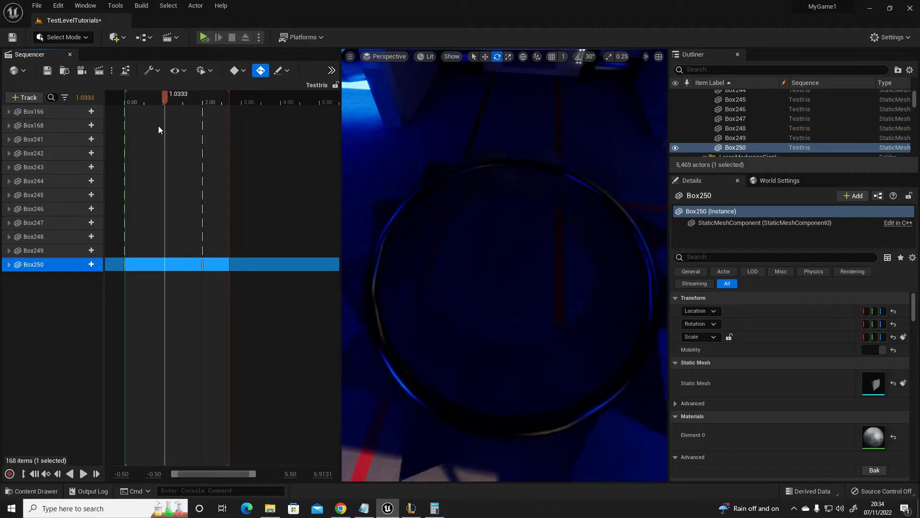
pyautogui.press('space')
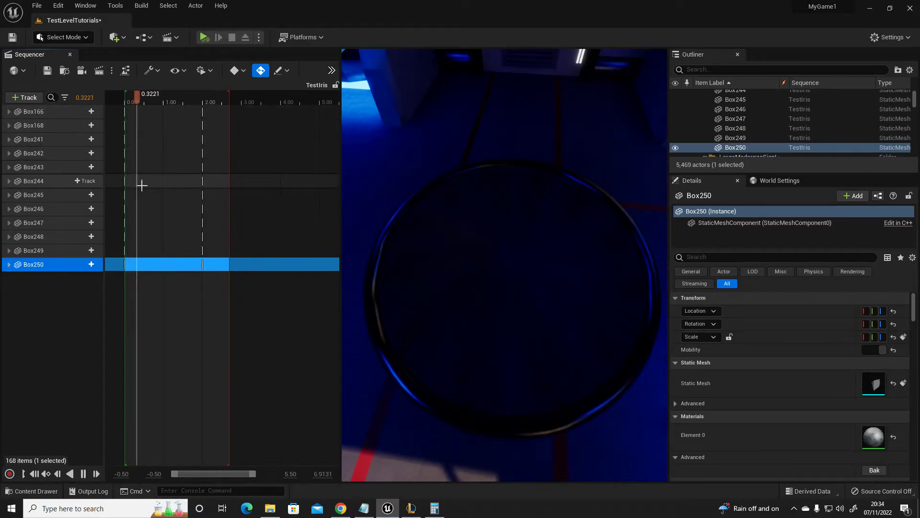
pyautogui.click(176, 101)
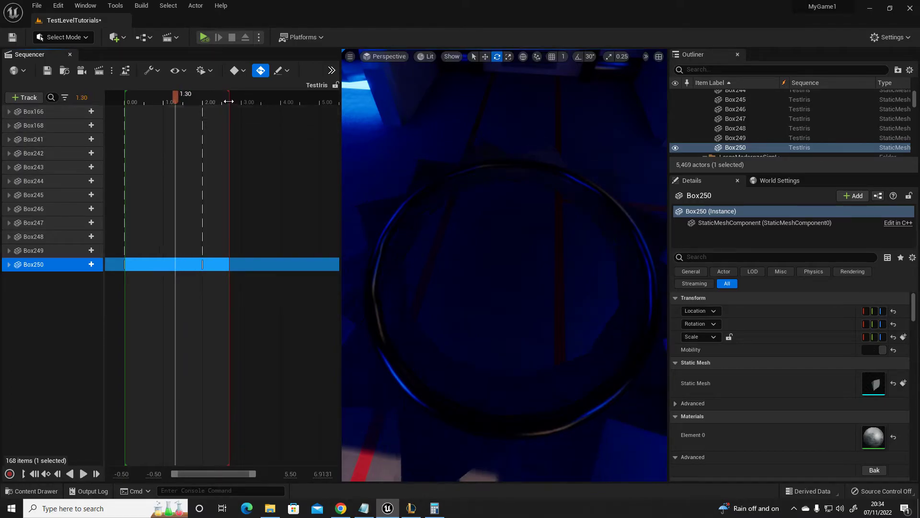
pyautogui.moveTo(229, 98)
pyautogui.mouseDown()
pyautogui.moveTo(155, 102)
pyautogui.moveTo(194, 117)
pyautogui.mouseUp()
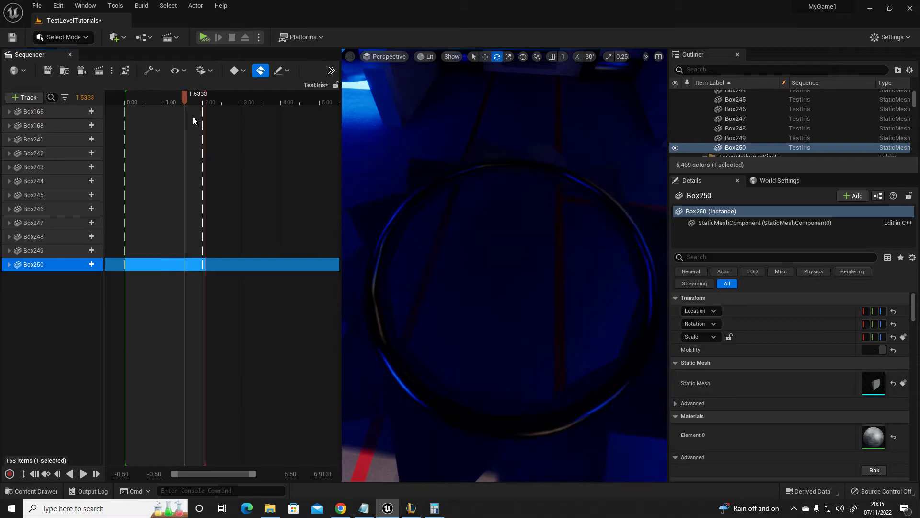
pyautogui.moveTo(193, 120); pyautogui.dragTo(121, 115)
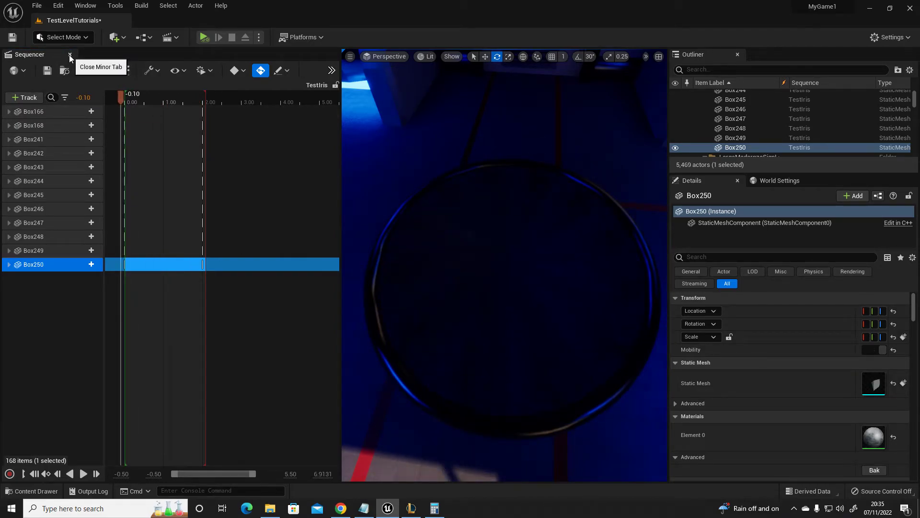
# Step: Check Box166's transform keys, then close the Sequencer
pyautogui.moveTo(349, 156)
pyautogui.mouseDown(button='right')
pyautogui.moveTo(349, 125)
pyautogui.moveTo(501, 238)
pyautogui.mouseUp(button='right')
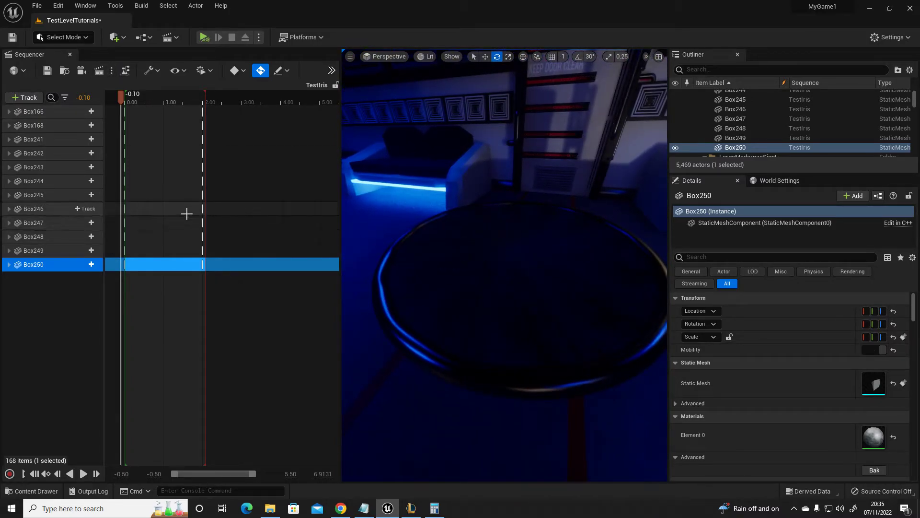
pyautogui.click(9, 111)
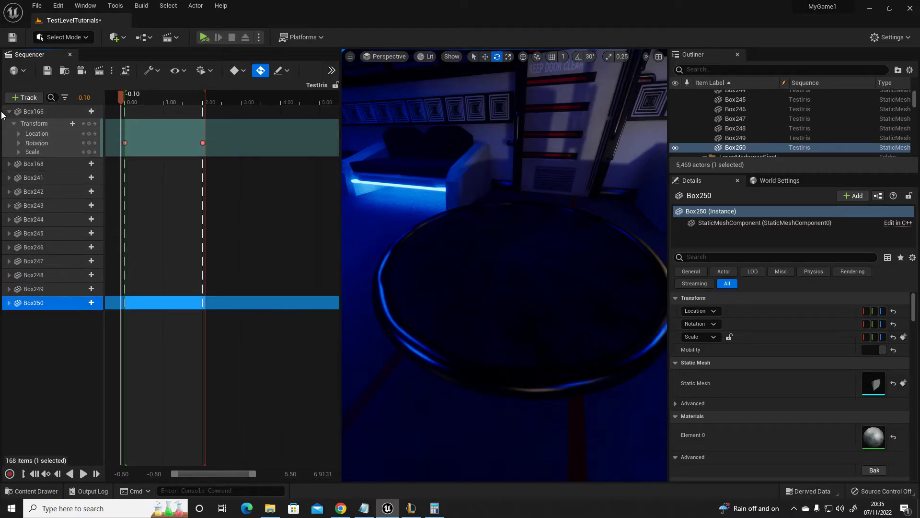
pyautogui.click(8, 112)
pyautogui.click(70, 54)
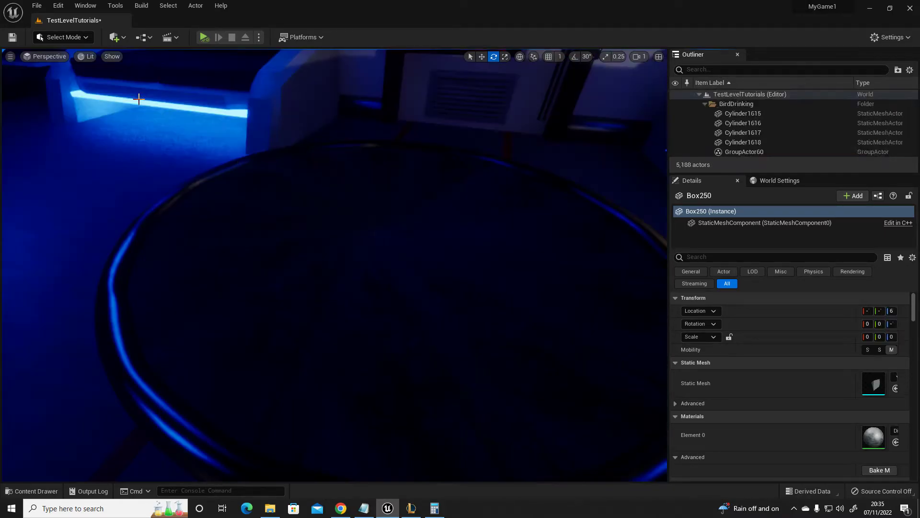
# Step: Select the Box243 blade wedge on the ring in the viewport
pyautogui.moveTo(138, 99); pyautogui.dragTo(363, 214, button='right')
pyautogui.click(386, 267)
pyautogui.scroll(3, 386, 267)
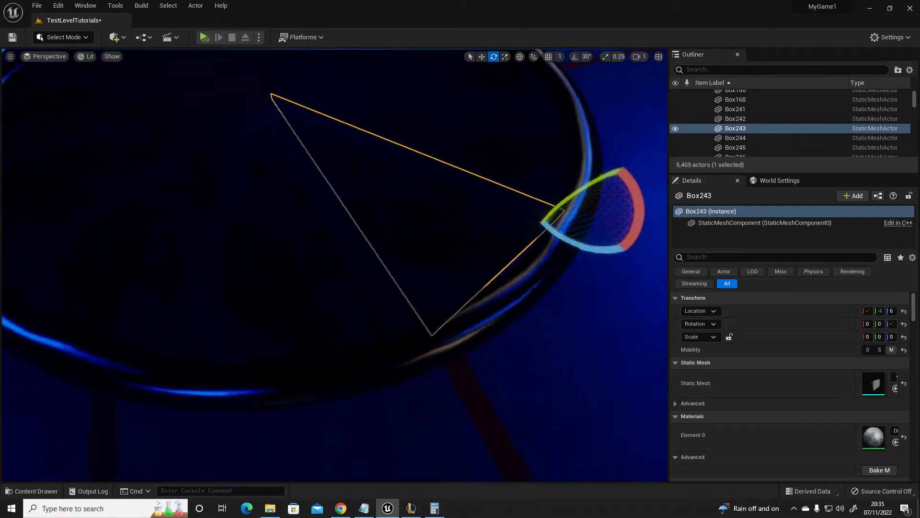
pyautogui.moveTo(209, 138); pyautogui.dragTo(210, 138, button='right')
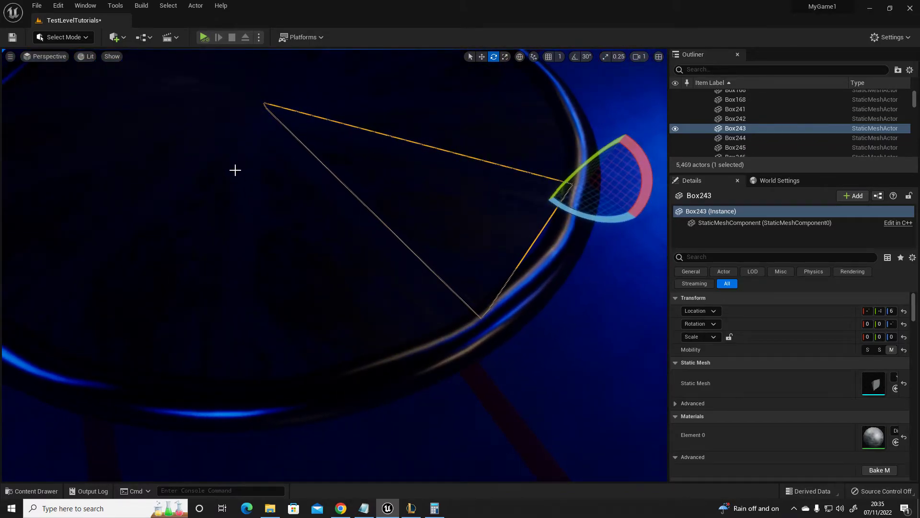
pyautogui.click(65, 39)
# Step: Start the PolyGroup Edit (PolyEd) tool on the Box243 blade in Modeling Mode
pyautogui.click(61, 94)
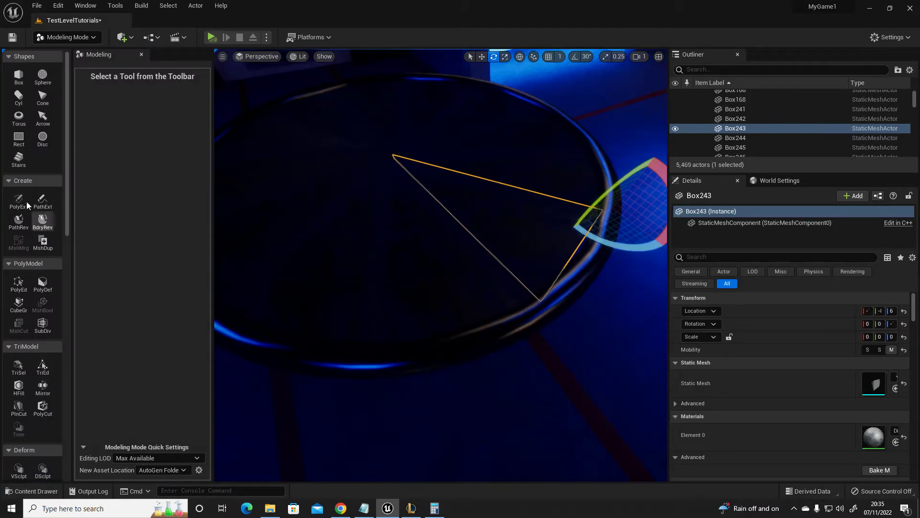
pyautogui.click(18, 284)
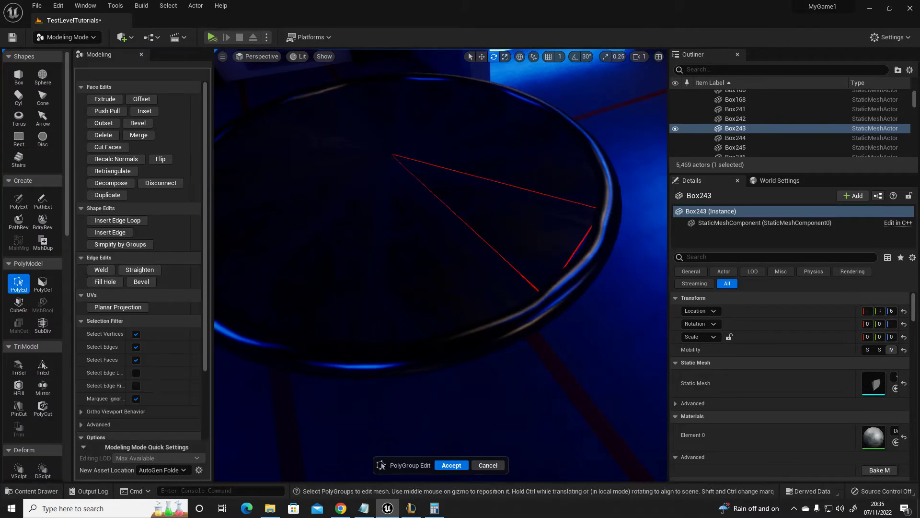
pyautogui.moveTo(431, 264); pyautogui.dragTo(432, 264, button='right')
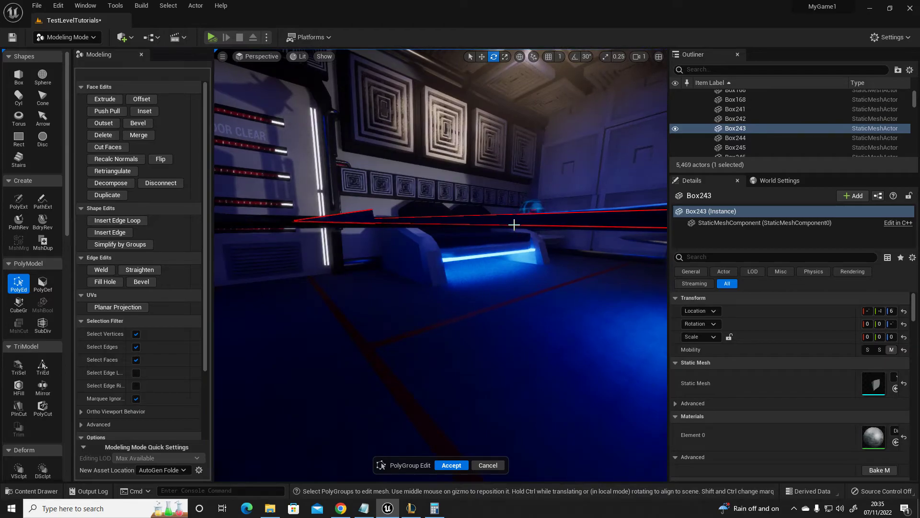
# Step: Select one blade face and nudge it slightly along X, undoing and redoing the move
pyautogui.click(362, 217)
pyautogui.press('f')
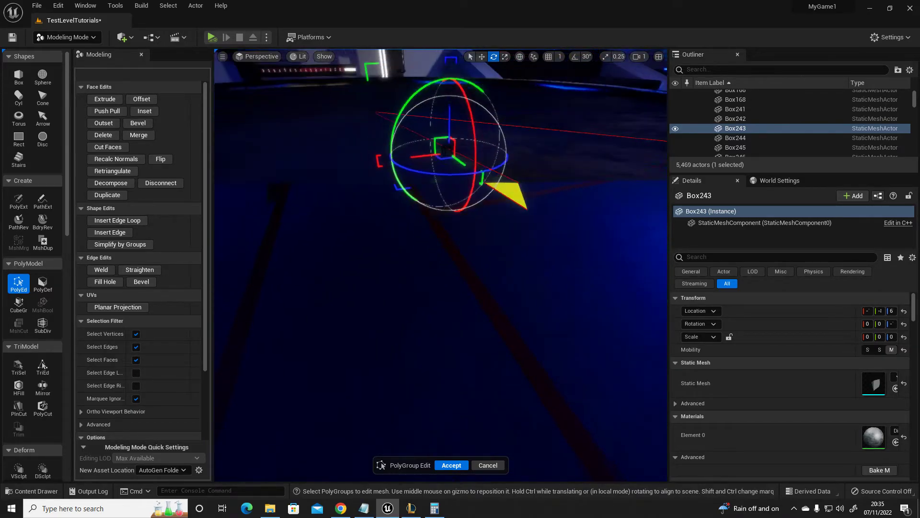
pyautogui.moveTo(416, 231); pyautogui.dragTo(410, 232)
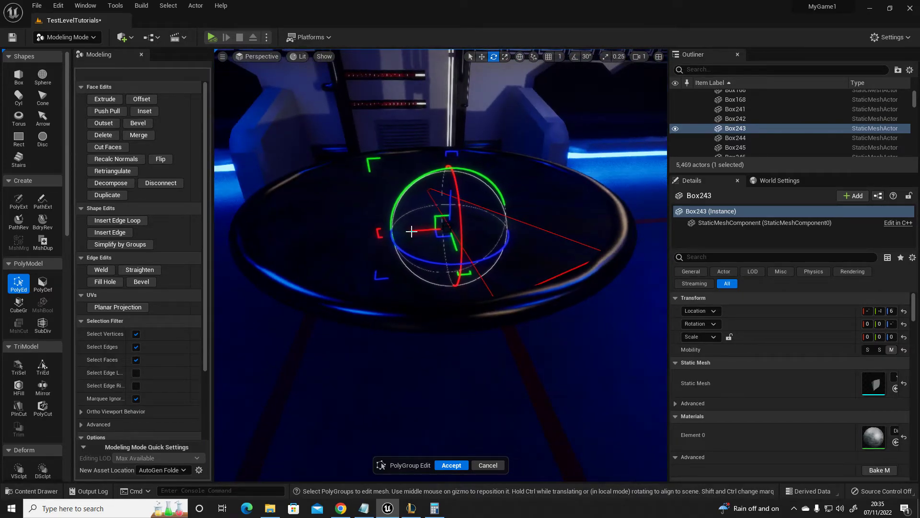
pyautogui.hotkey('ctrl', 'z')
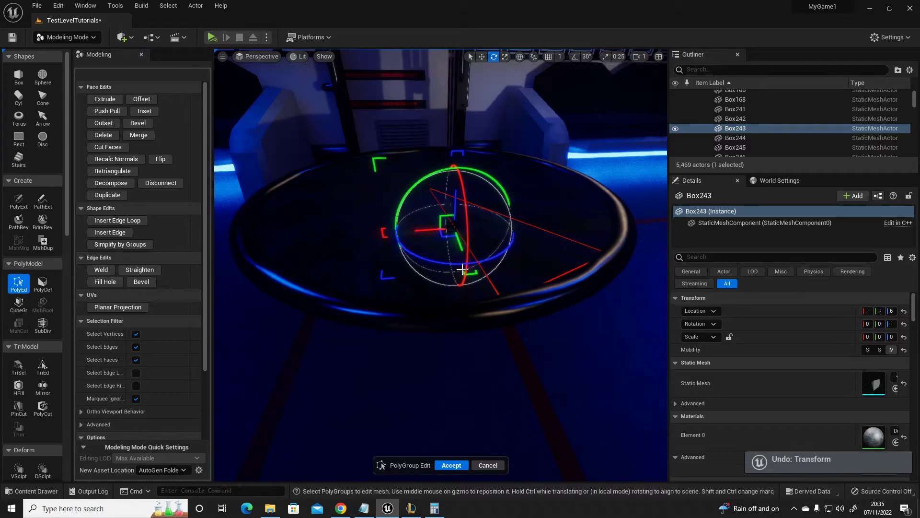
pyautogui.moveTo(424, 231); pyautogui.dragTo(419, 231)
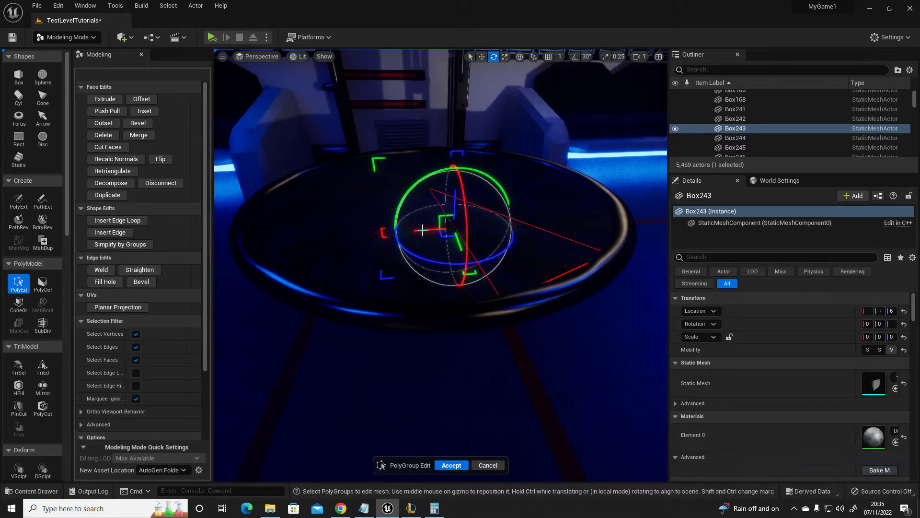
# Step: Accept the blade mesh edit and return to Select Mode
pyautogui.click(449, 464)
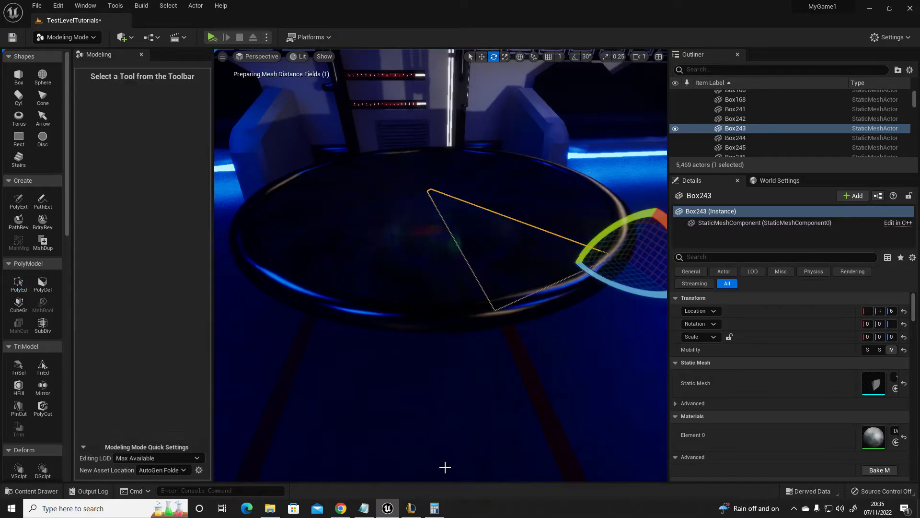
pyautogui.moveTo(462, 360); pyautogui.dragTo(410, 300, button='right')
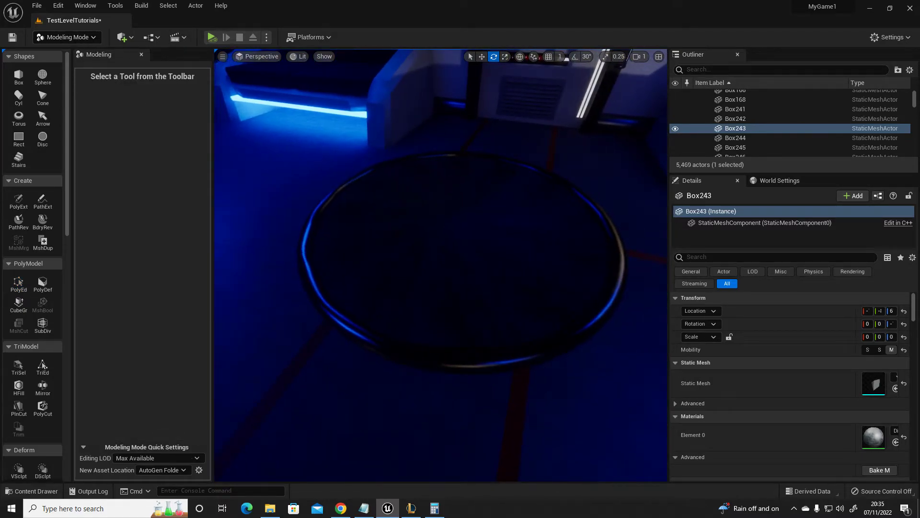
pyautogui.moveTo(478, 236); pyautogui.dragTo(478, 236, button='right')
pyautogui.write('de')
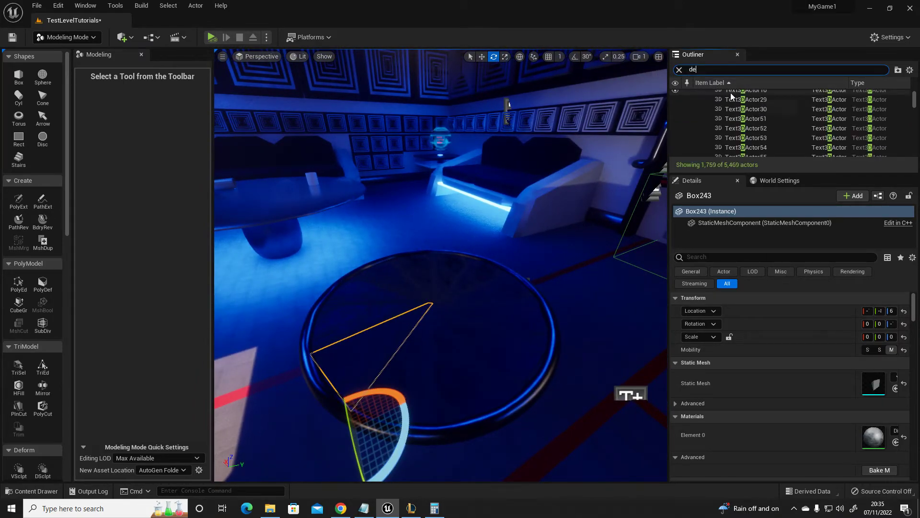
pyautogui.click(67, 37)
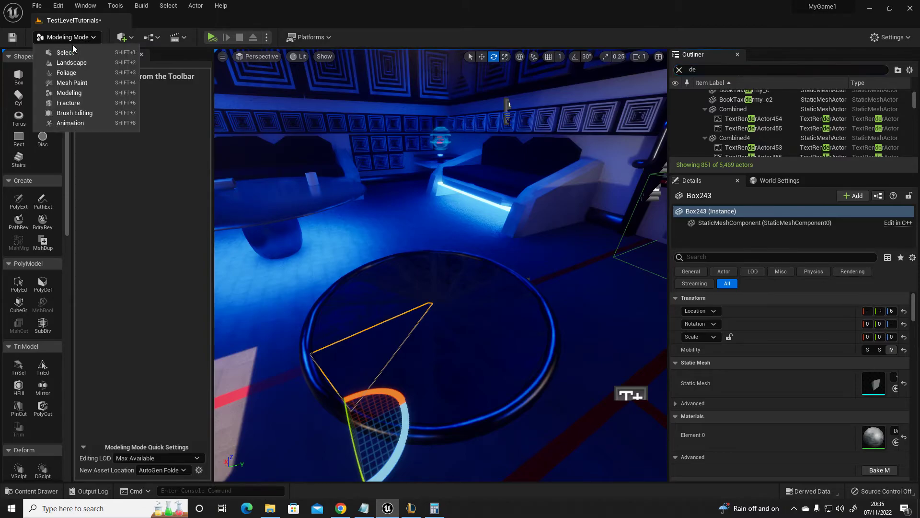
pyautogui.click(71, 49)
# Step: Search the Outliner for 'seq' and focus the view on the TestIris actor
pyautogui.click(710, 69)
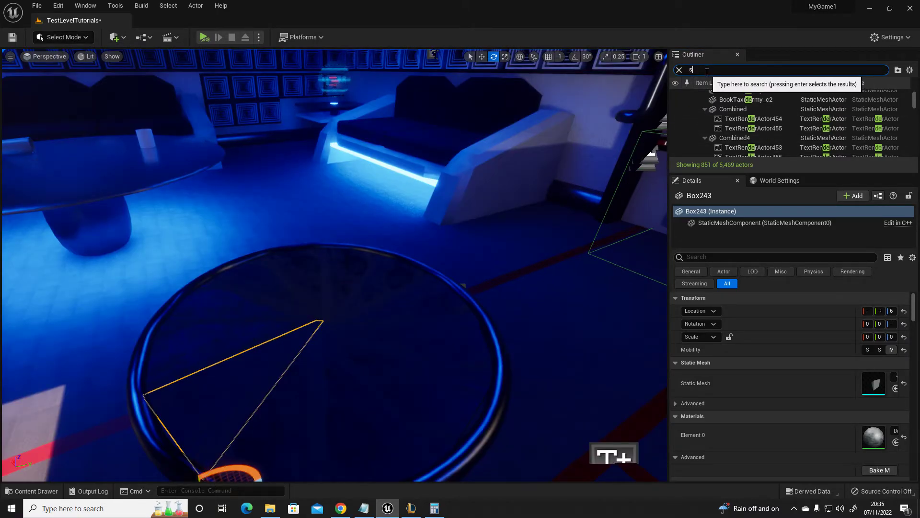
pyautogui.write('seq')
pyautogui.click(735, 134)
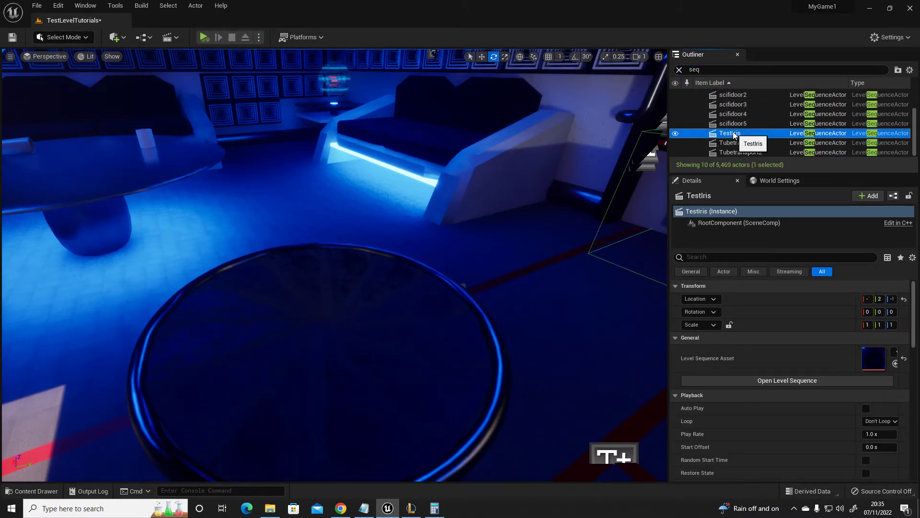
pyautogui.doubleClick(734, 134)
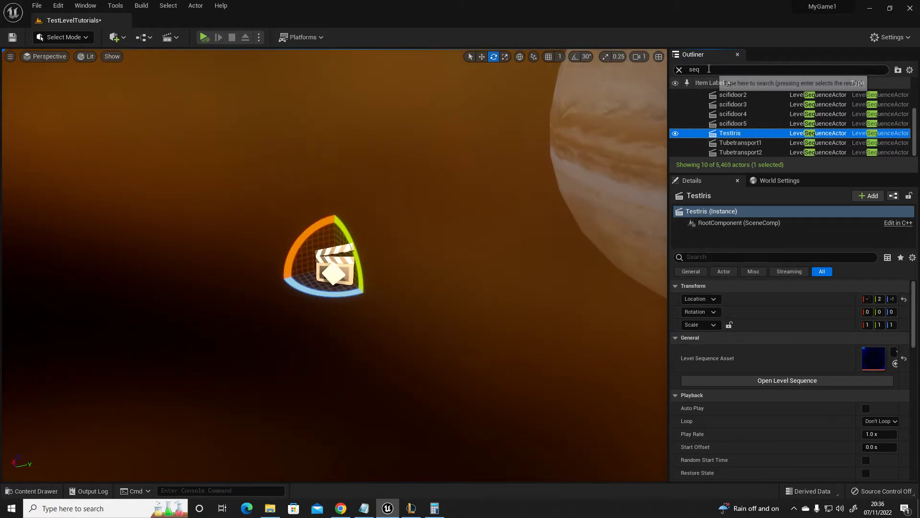
# Step: Clear the Outliner search and check the Location property's options
pyautogui.click(679, 69)
pyautogui.moveTo(525, 227); pyautogui.dragTo(529, 227, button='right')
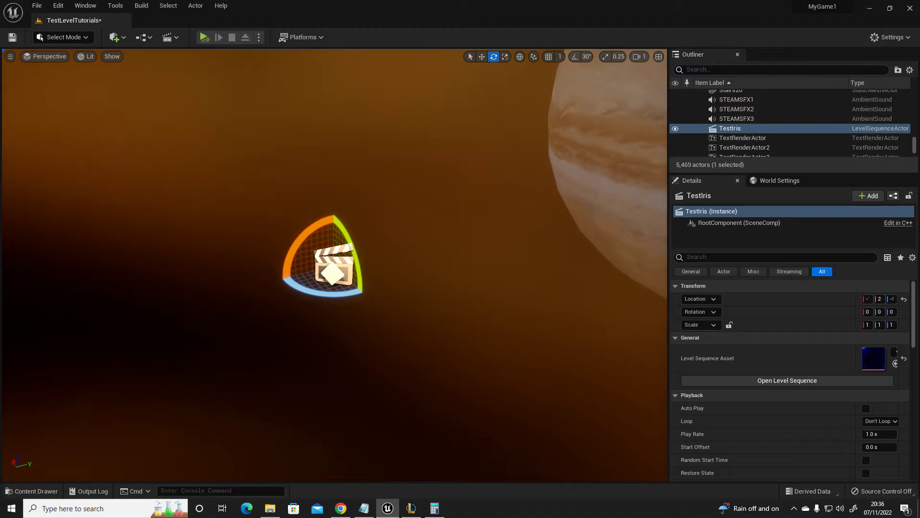
pyautogui.rightClick(761, 305)
pyautogui.click(790, 315)
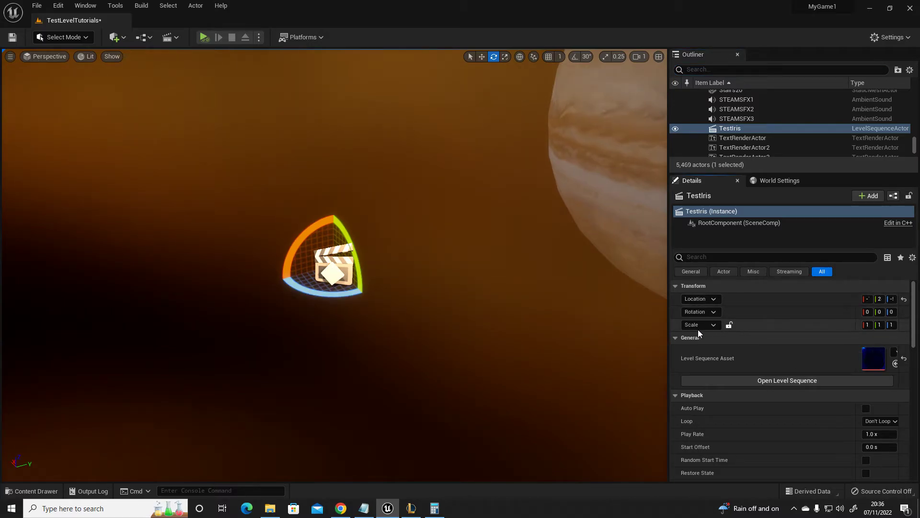
pyautogui.click(320, 263)
pyautogui.moveTo(320, 262); pyautogui.dragTo(320, 262, button='right')
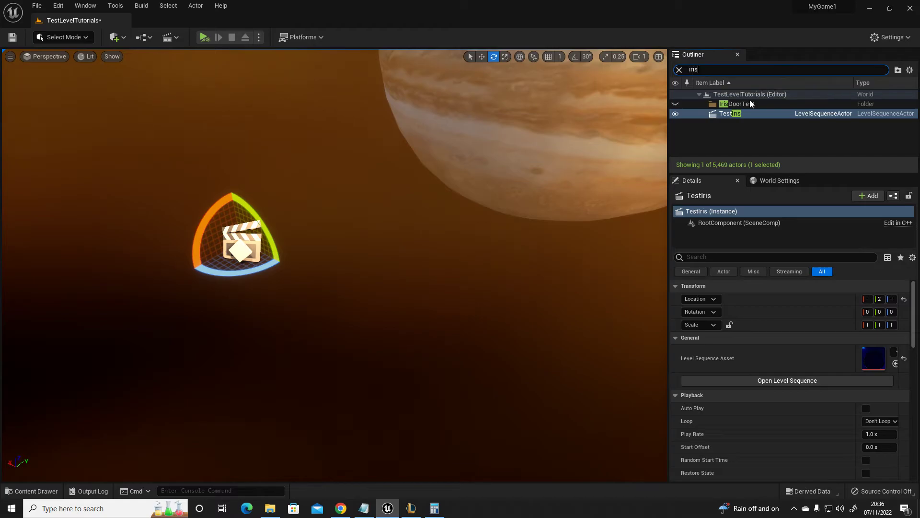
# Step: Browse the IrisDoorTest folder, then re-search 'seq' and select TestIris to show its details
pyautogui.click(766, 105)
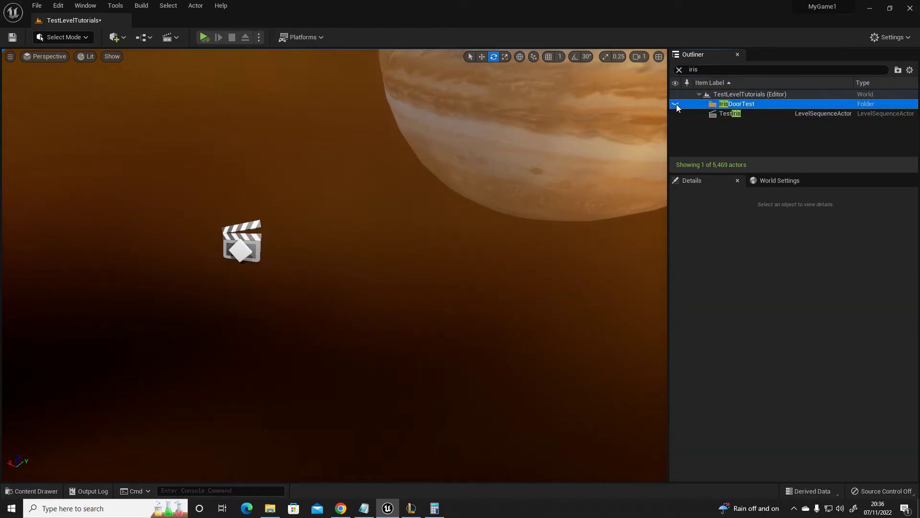
pyautogui.click(739, 130)
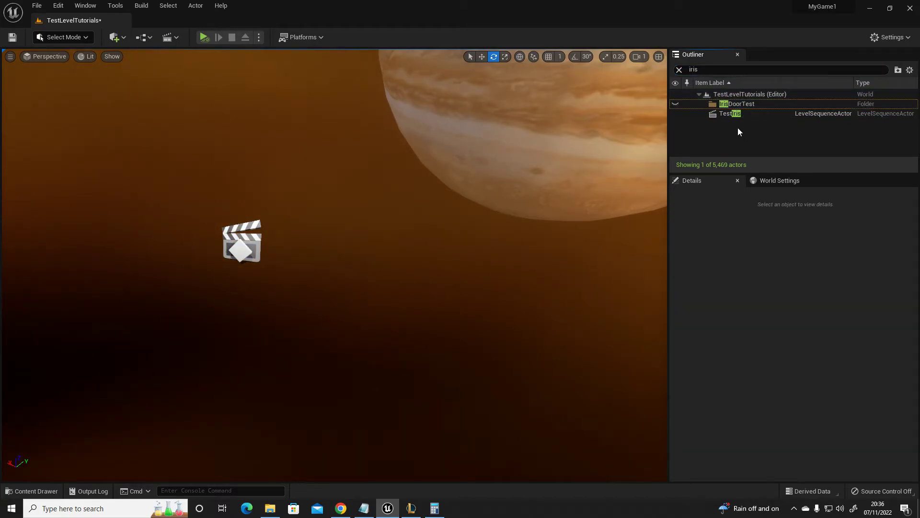
pyautogui.click(679, 69)
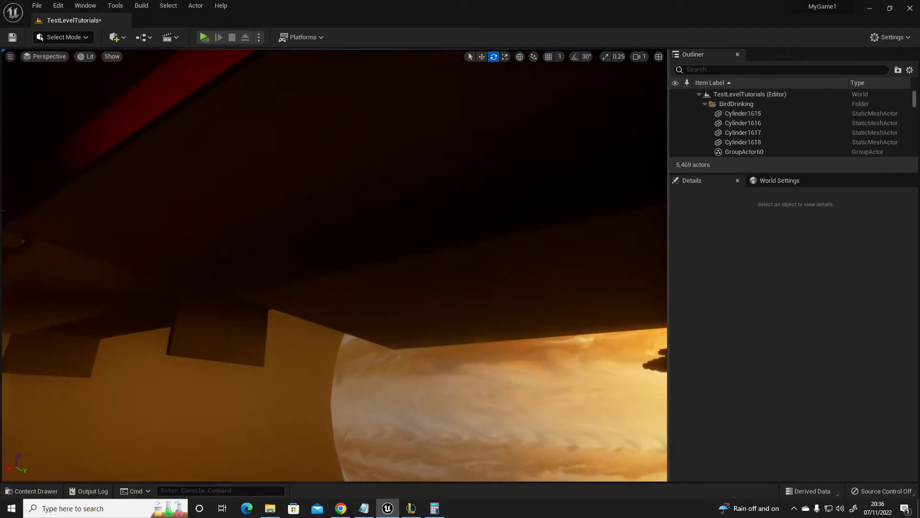
pyautogui.click(460, 192)
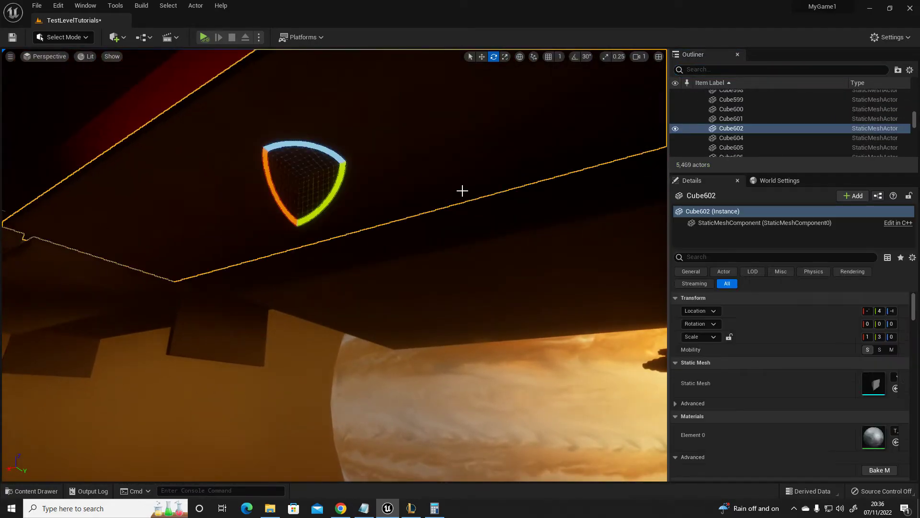
pyautogui.moveTo(458, 197)
pyautogui.mouseDown(button='right')
pyautogui.moveTo(458, 158)
pyautogui.moveTo(452, 197)
pyautogui.mouseUp(button='right')
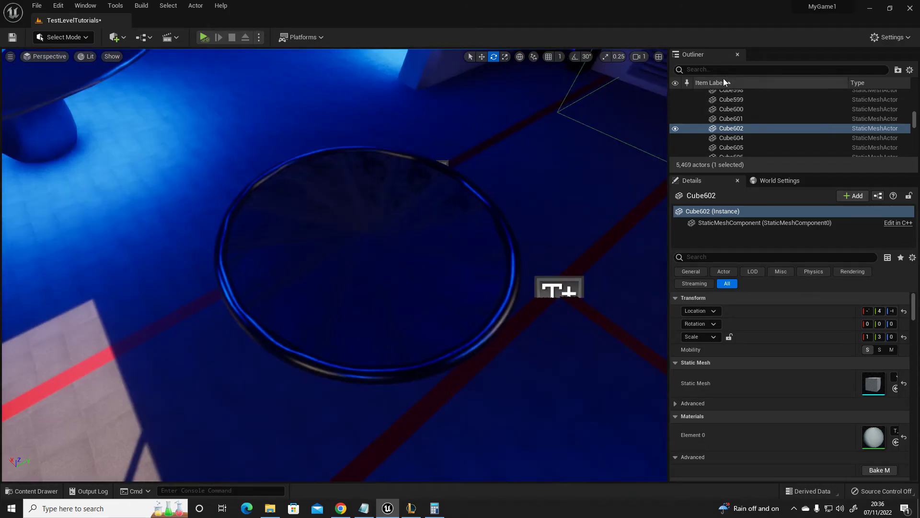
pyautogui.click(716, 70)
pyautogui.write('s')
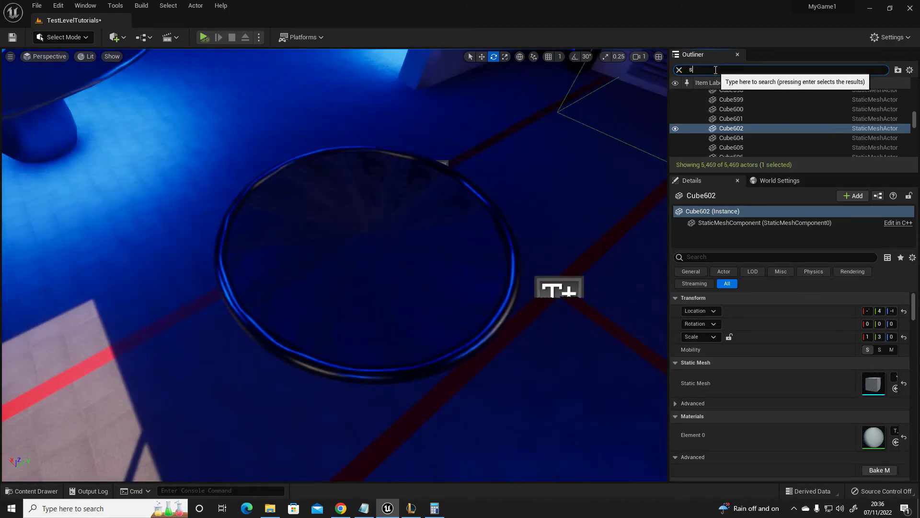
pyautogui.write('eq')
pyautogui.click(737, 134)
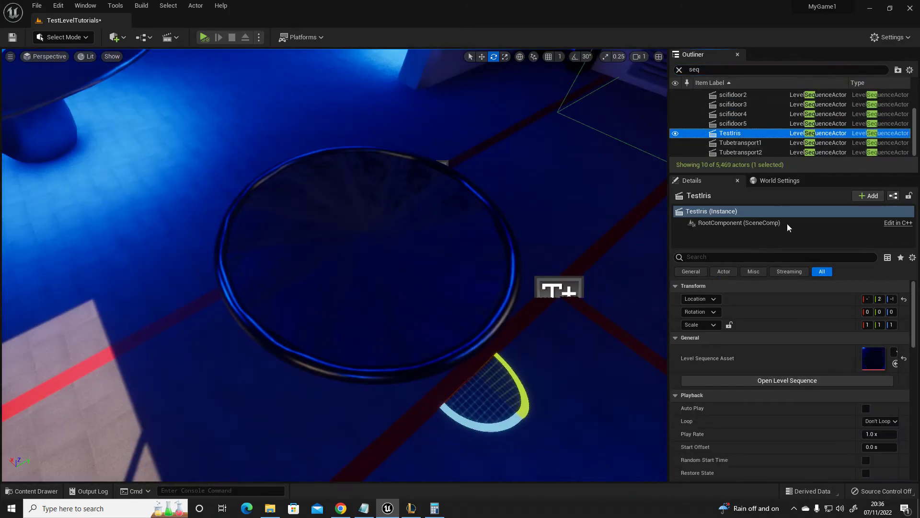
# Step: Open TestIris in Sequencer, scrub to preview the blades opening, rewind and play it
pyautogui.doubleClick(863, 356)
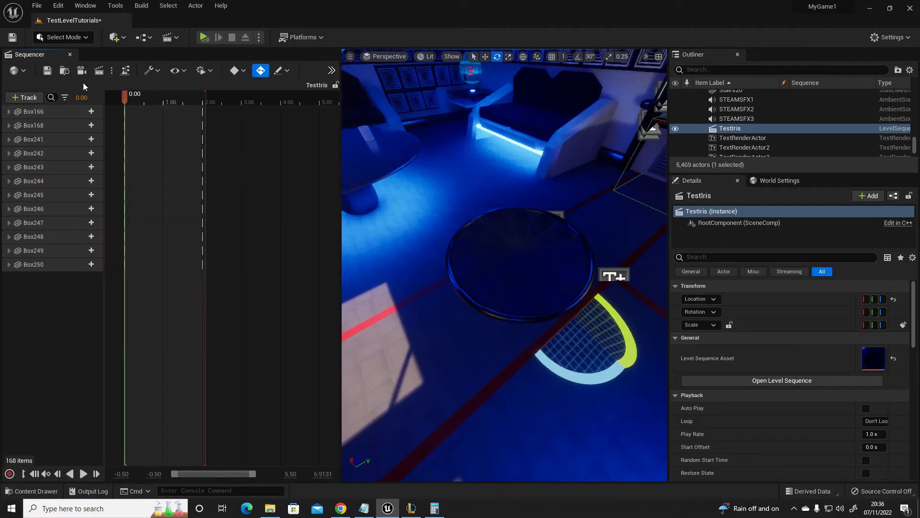
pyautogui.moveTo(127, 101); pyautogui.dragTo(139, 98)
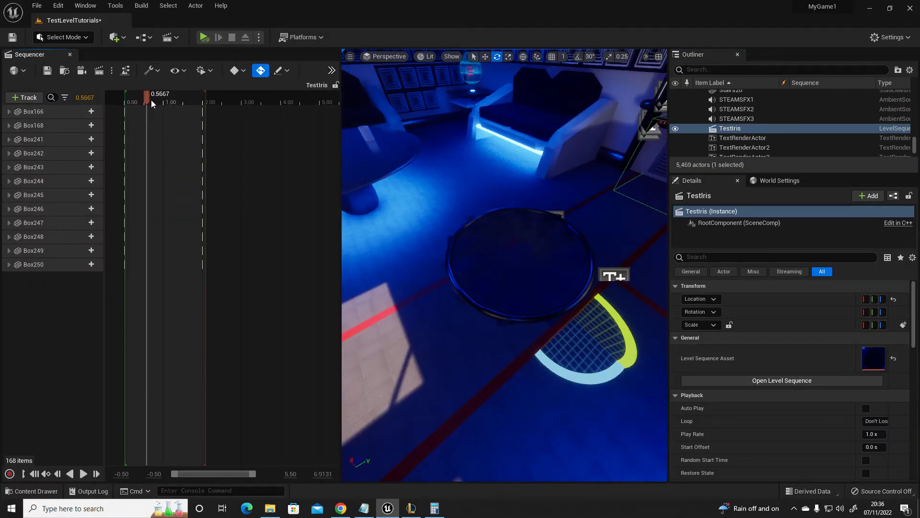
pyautogui.moveTo(527, 199)
pyautogui.mouseDown(button='right')
pyautogui.moveTo(565, 206)
pyautogui.moveTo(517, 211)
pyautogui.mouseUp(button='right')
pyautogui.press('Escape')
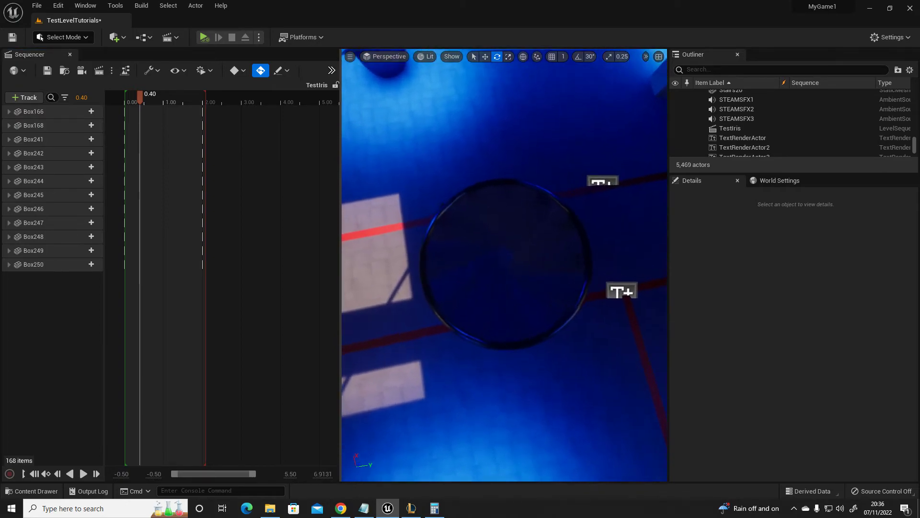
pyautogui.moveTo(139, 97)
pyautogui.mouseDown()
pyautogui.moveTo(120, 99)
pyautogui.moveTo(177, 108)
pyautogui.moveTo(128, 102)
pyautogui.mouseUp()
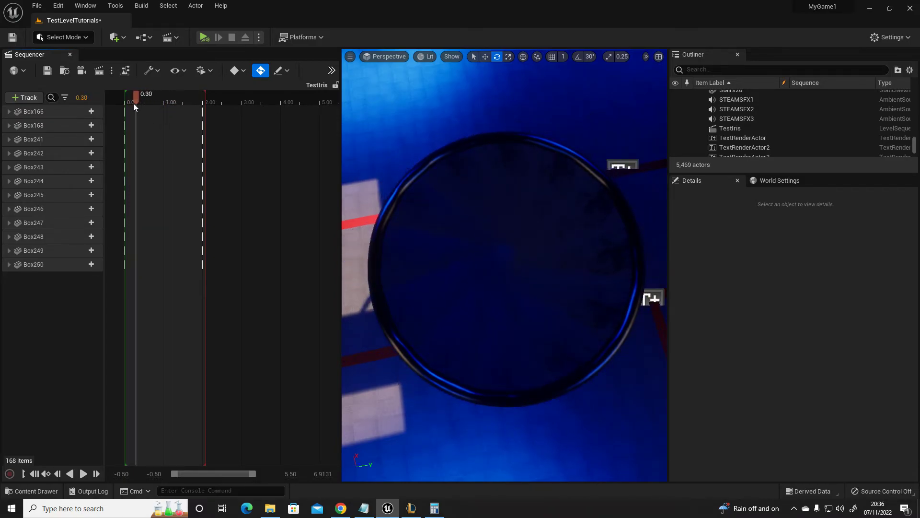
pyautogui.press('space')
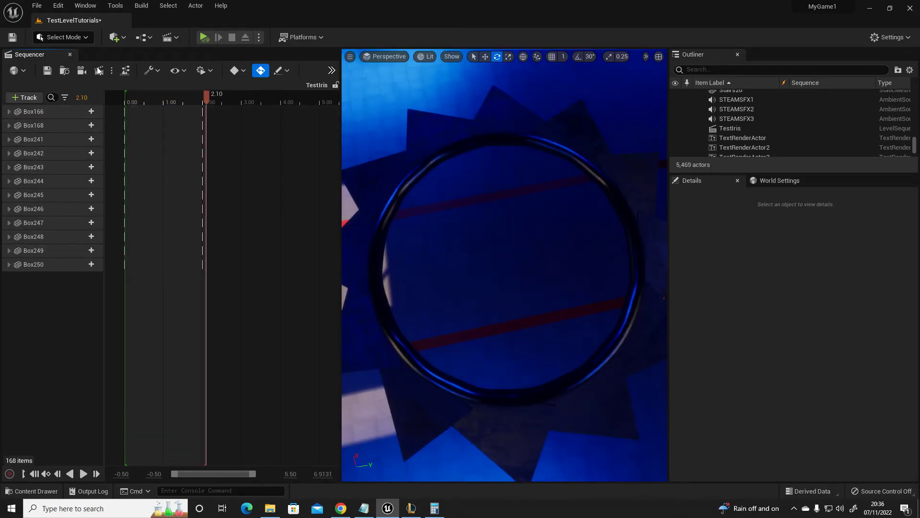
# Step: Close Sequencer, search 'seq' in the Outliner and frame the selected TestIris actor
pyautogui.click(70, 55)
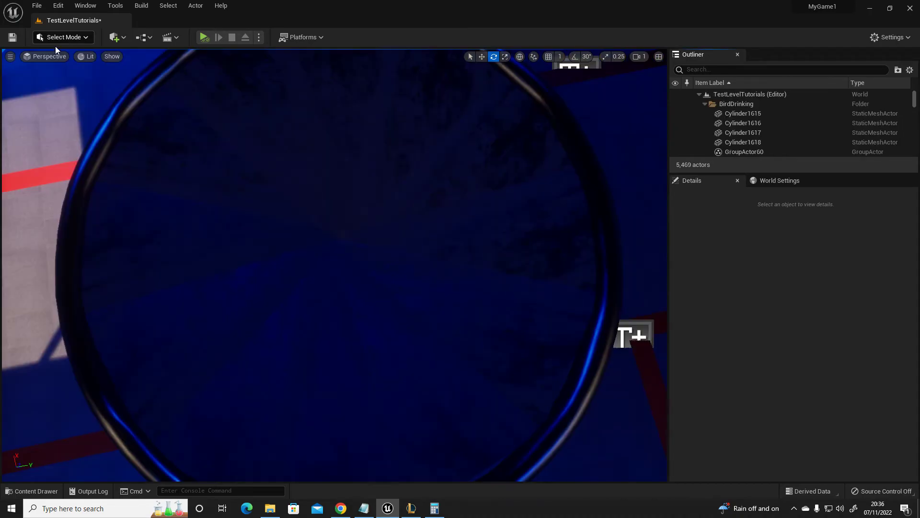
pyautogui.scroll(-5, 406, 238)
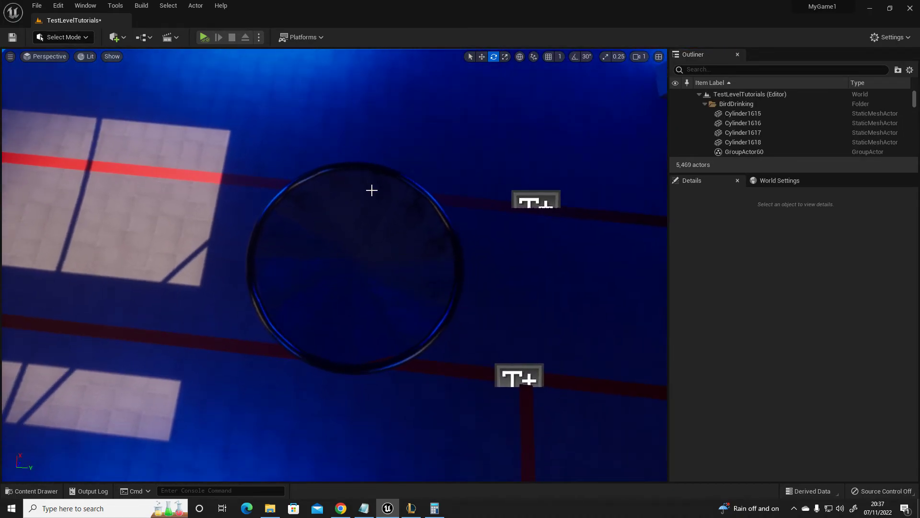
pyautogui.moveTo(426, 223)
pyautogui.mouseDown(button='right')
pyautogui.moveTo(479, 225)
pyautogui.moveTo(499, 189)
pyautogui.mouseUp(button='right')
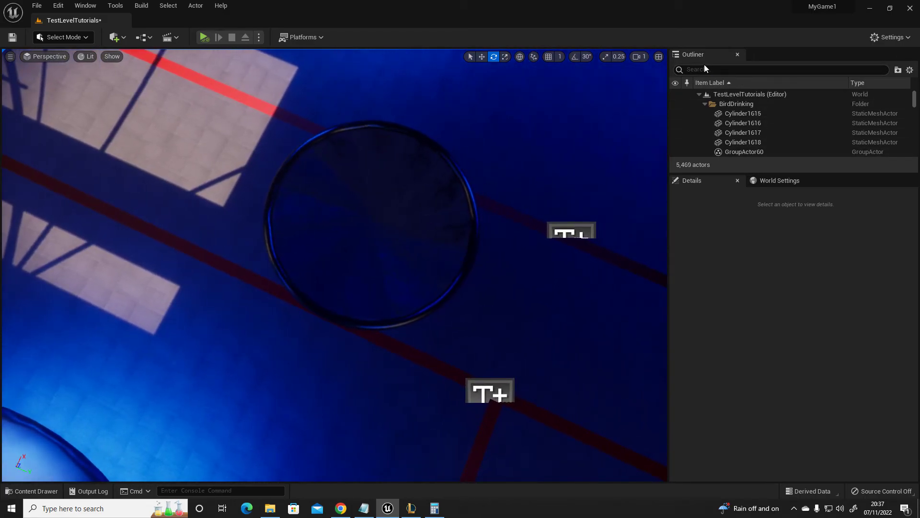
pyautogui.write('seq')
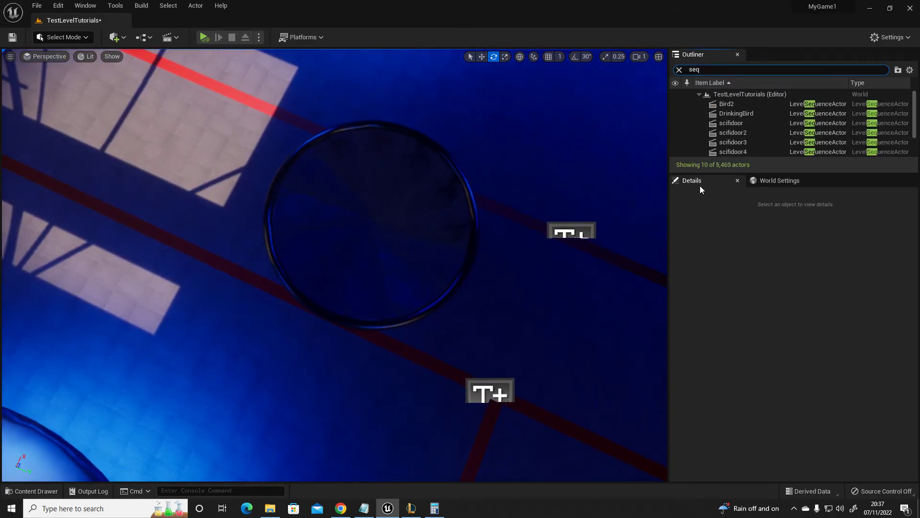
pyautogui.scroll(-2, 735, 146)
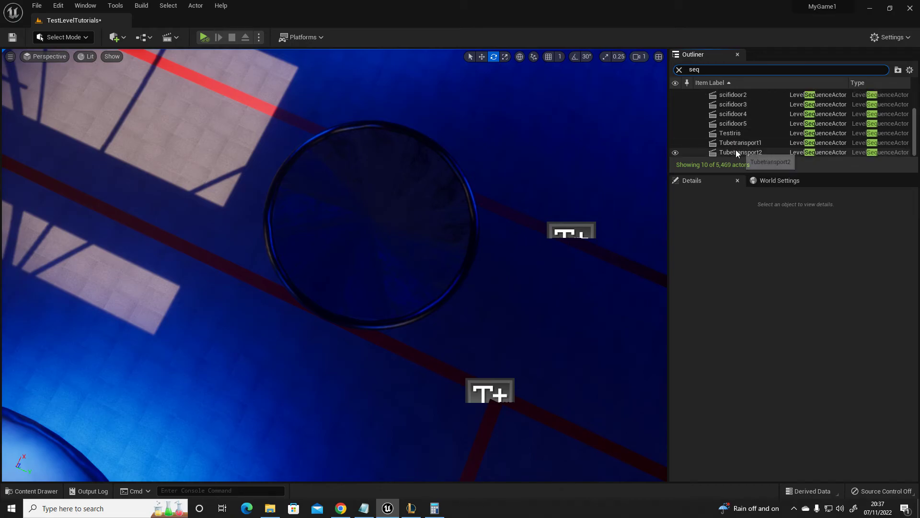
pyautogui.click(730, 133)
pyautogui.press('f')
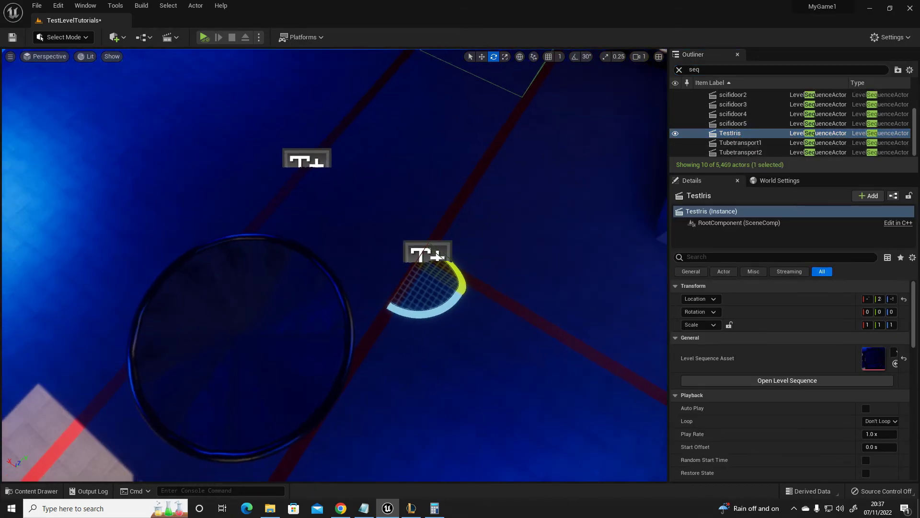
# Step: Move TestIris up beside the iris and enable Auto Play with Loop Indefinitely
pyautogui.press('w')
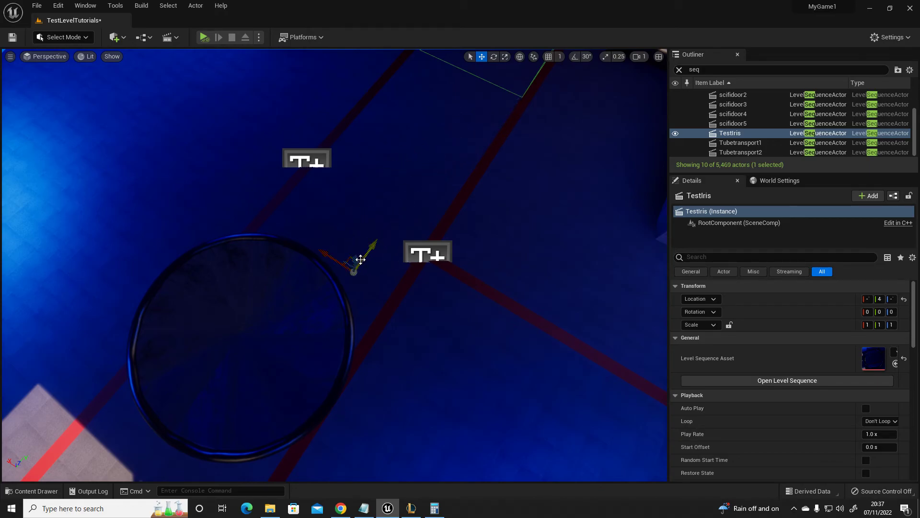
pyautogui.moveTo(356, 260)
pyautogui.mouseDown()
pyautogui.moveTo(302, 179)
pyautogui.moveTo(192, 171)
pyautogui.mouseUp()
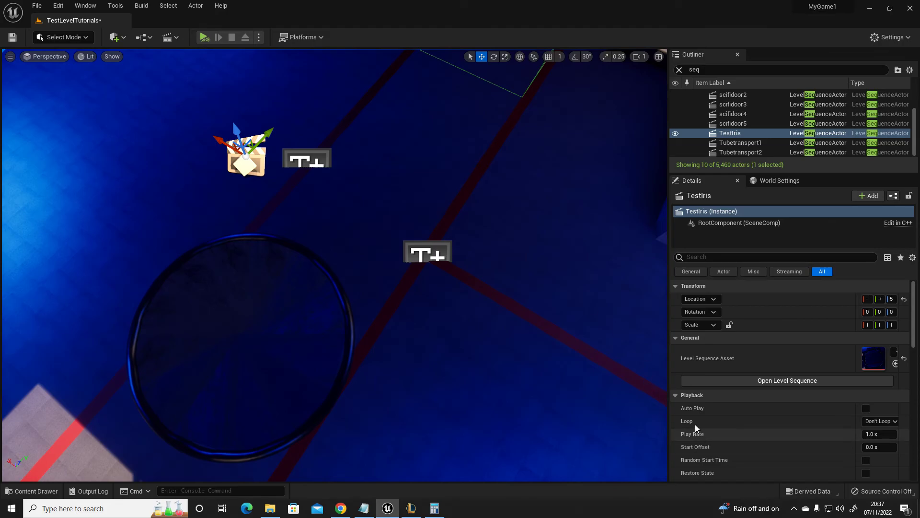
pyautogui.scroll(-1, 707, 389)
pyautogui.click(866, 393)
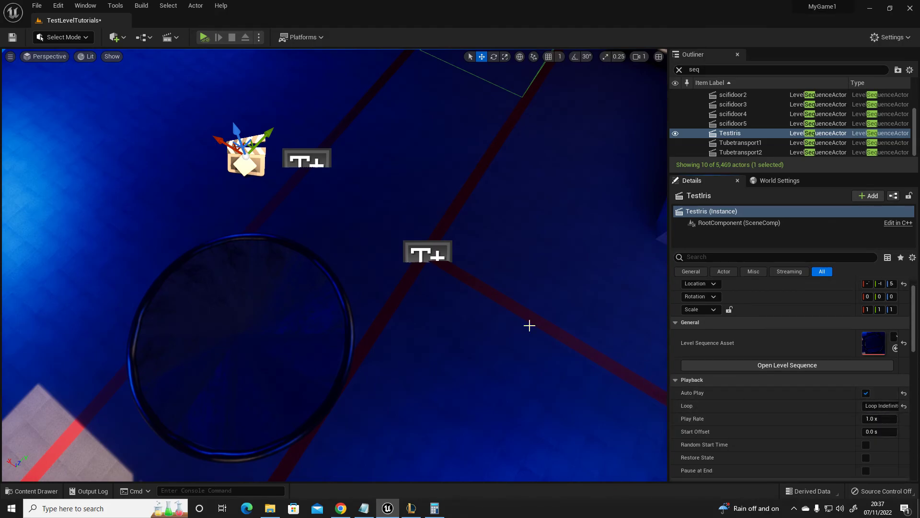
pyautogui.moveTo(529, 325)
pyautogui.mouseDown(button='right')
pyautogui.moveTo(468, 316)
pyautogui.moveTo(460, 303)
pyautogui.mouseUp(button='right')
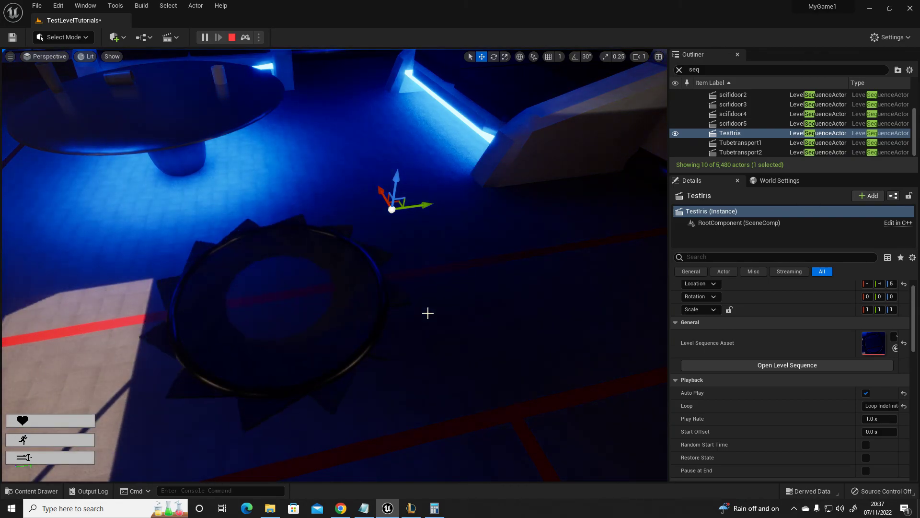
# Step: Watch the iris blades open in the running session, then stop it and close the Message Log
pyautogui.moveTo(428, 312); pyautogui.dragTo(479, 292, button='right')
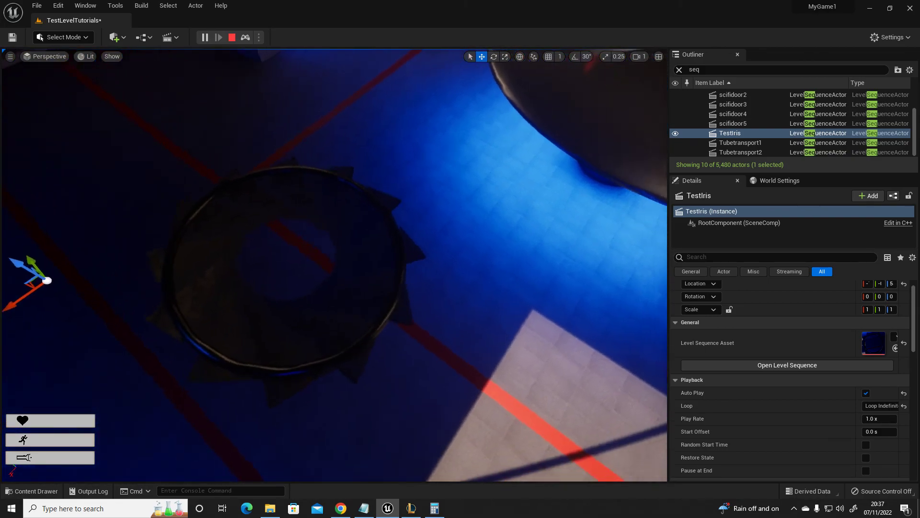
pyautogui.moveTo(433, 312); pyautogui.dragTo(403, 307, button='right')
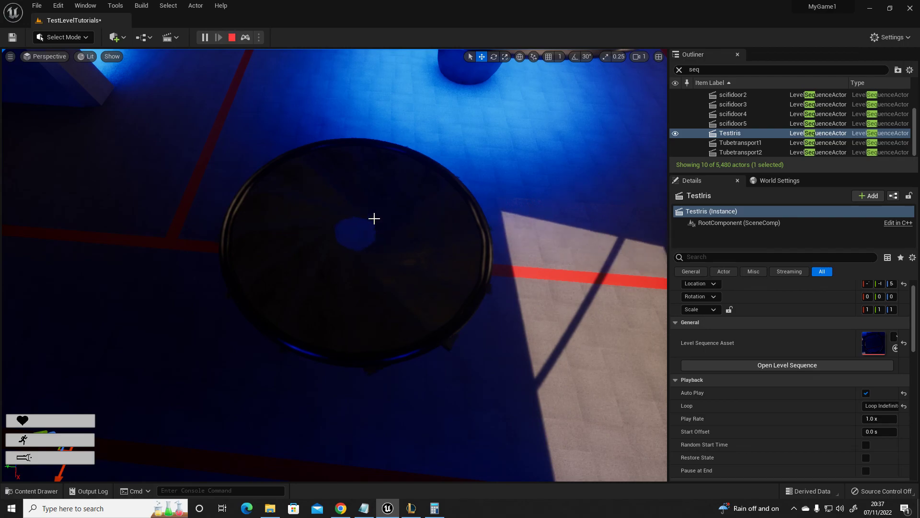
pyautogui.click(232, 38)
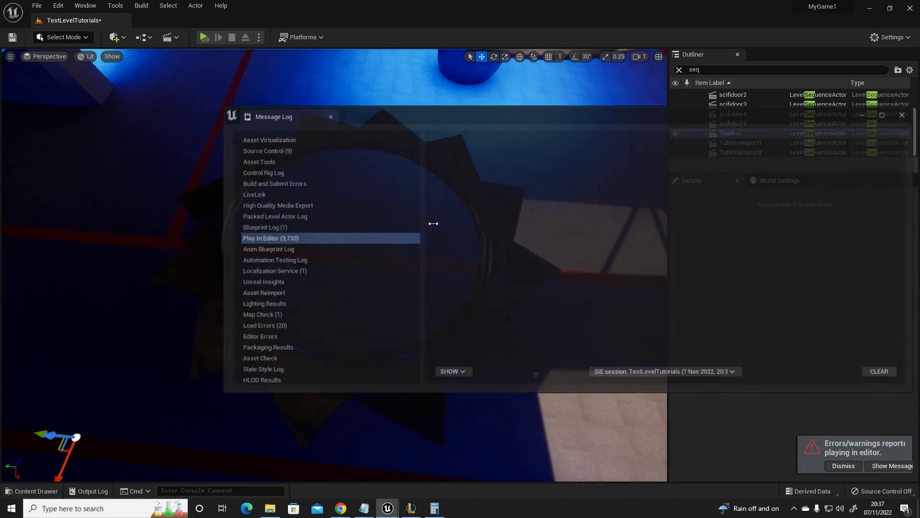
pyautogui.click(906, 114)
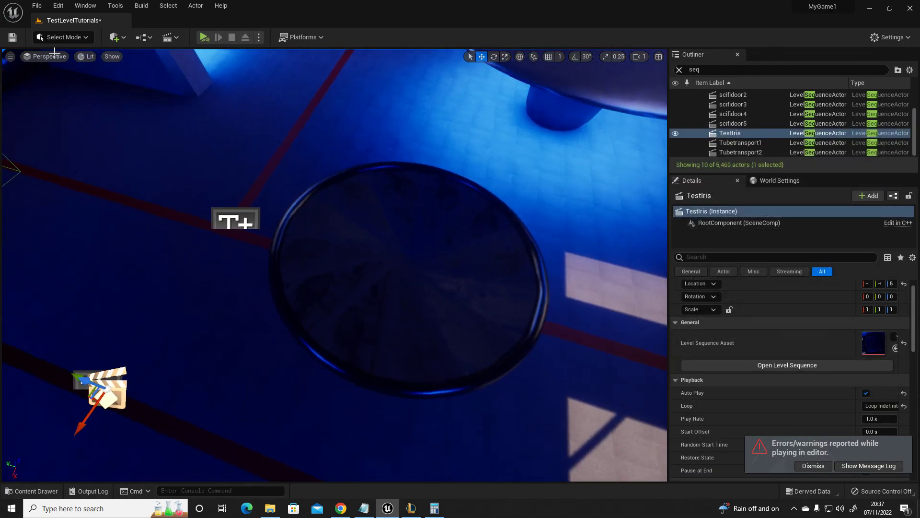